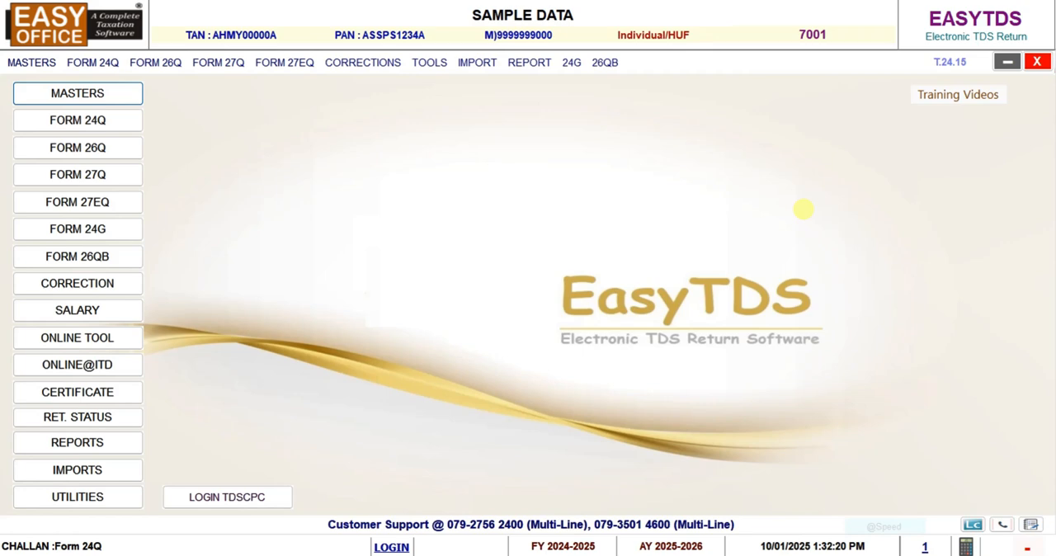
View the first employee's record in the employee master in modify mode, and leave the master without changes
{"action": "left_click", "coordinate": [33, 62]}
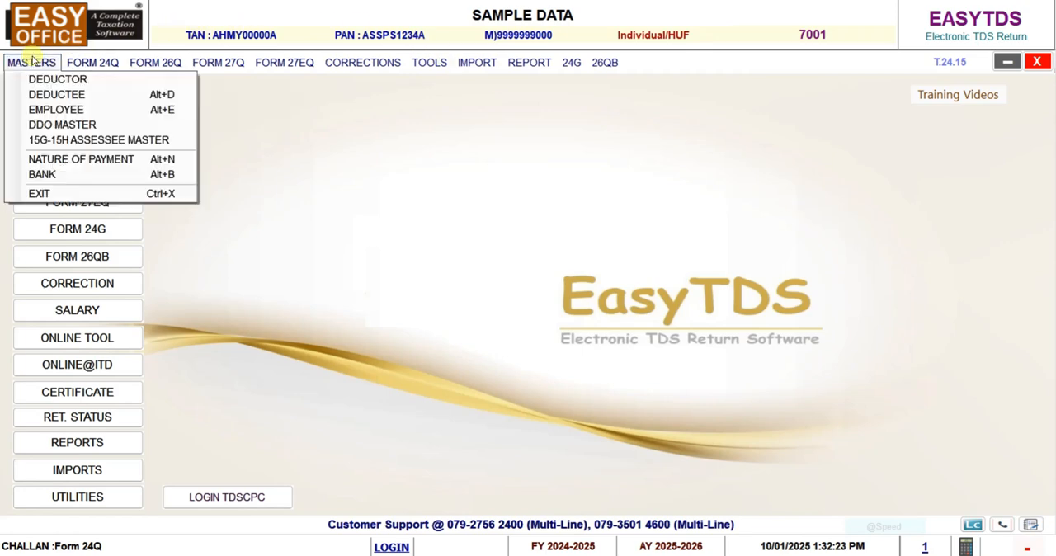
{"action": "left_click", "coordinate": [54, 110]}
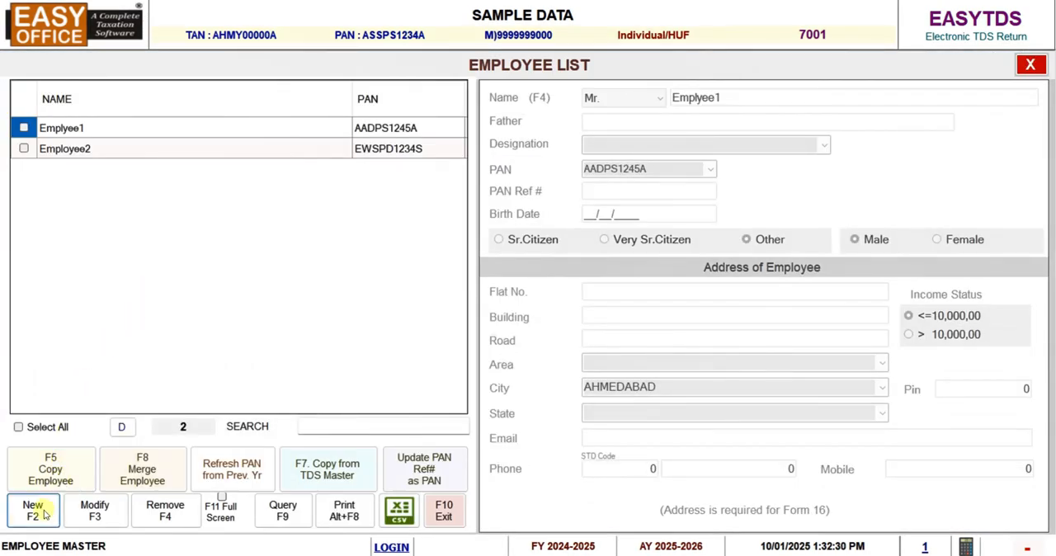
{"action": "left_click", "coordinate": [93, 508]}
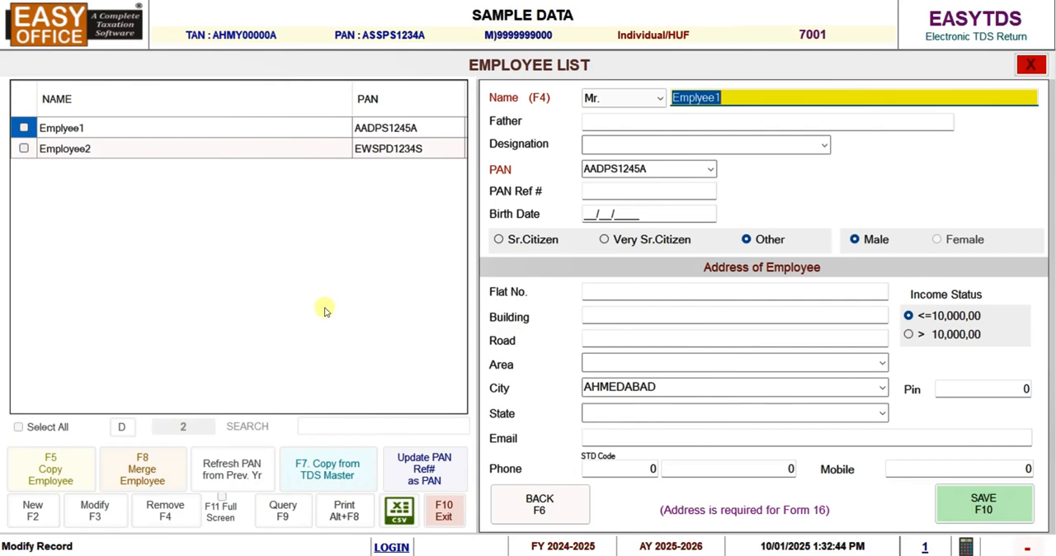
{"action": "left_click", "coordinate": [442, 511]}
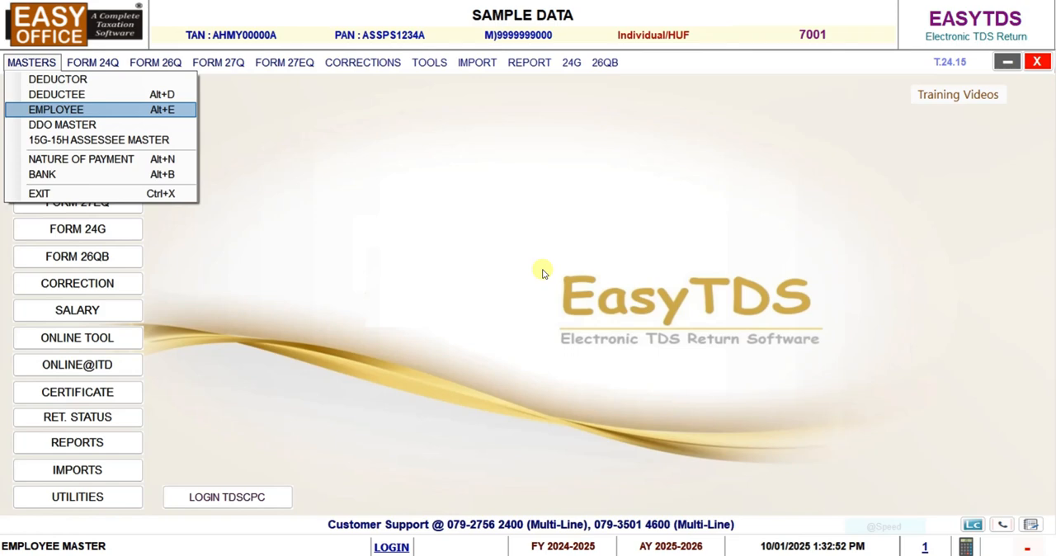
{"action": "left_click", "coordinate": [352, 182]}
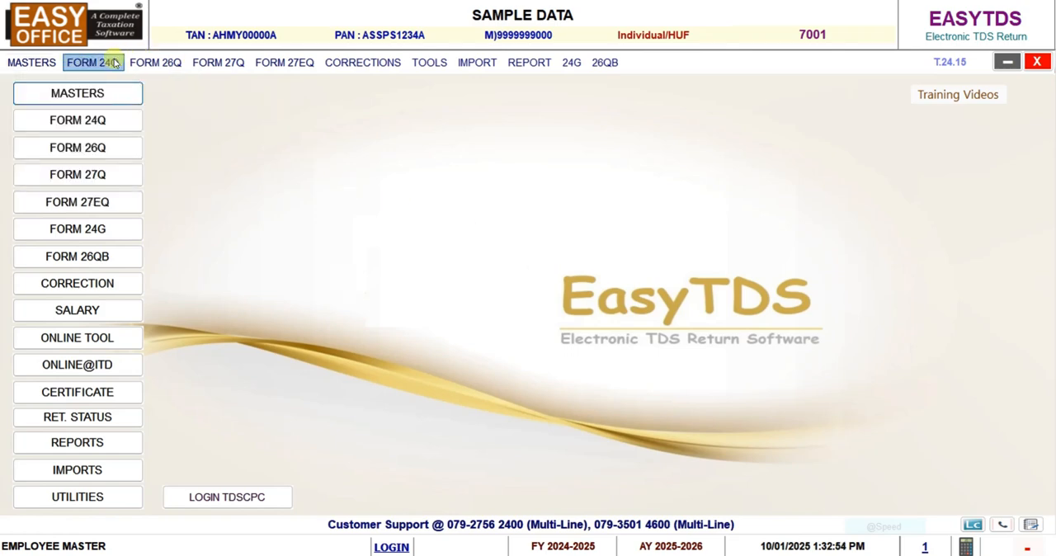
Open the Form 24Q challan details for quarter 4 (fourth) and view the ITD payment history before returning to the challan list
{"action": "left_click", "coordinate": [113, 63]}
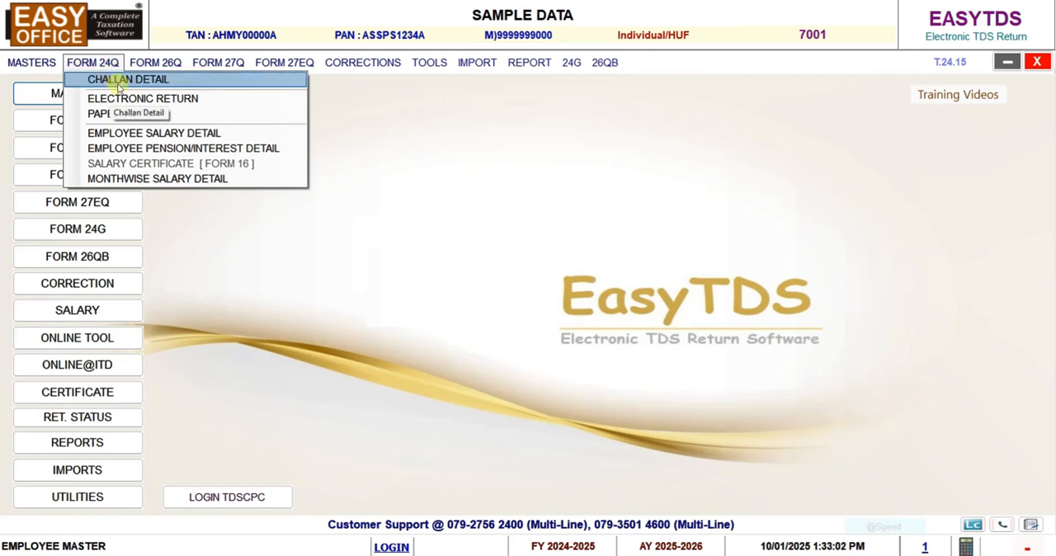
{"action": "left_click", "coordinate": [128, 83]}
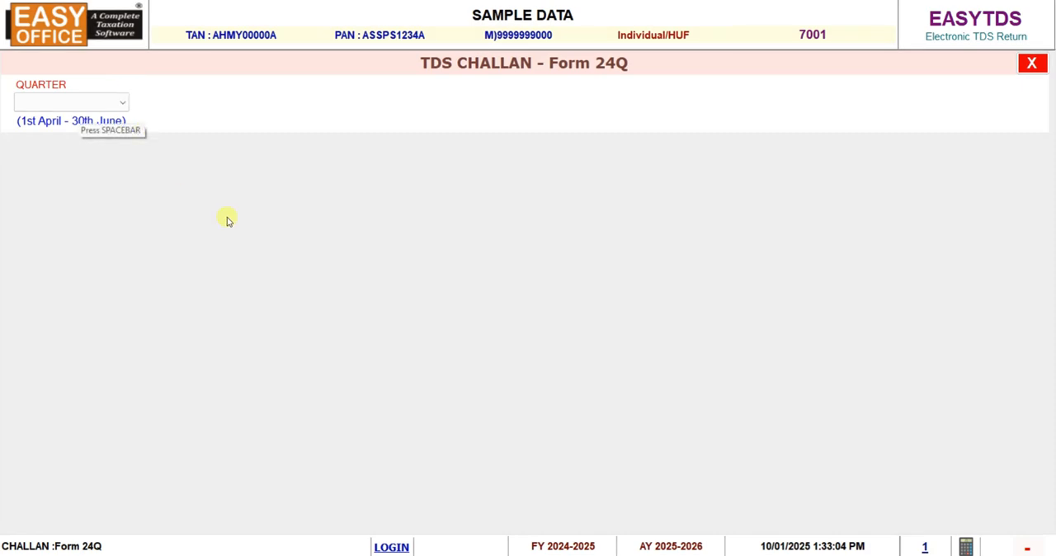
{"action": "left_click", "coordinate": [119, 105]}
{"action": "left_click", "coordinate": [83, 160]}
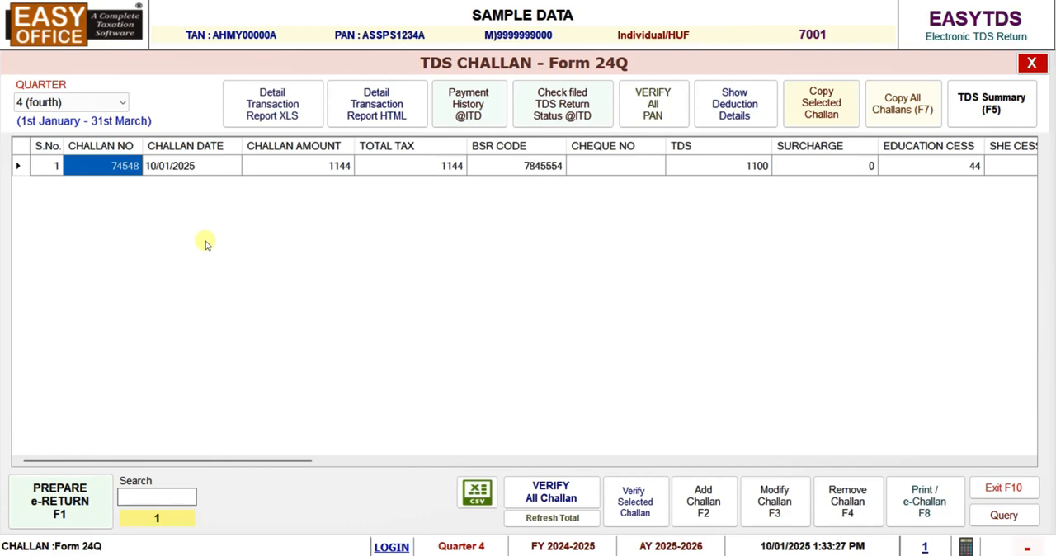
{"action": "left_click", "coordinate": [482, 117]}
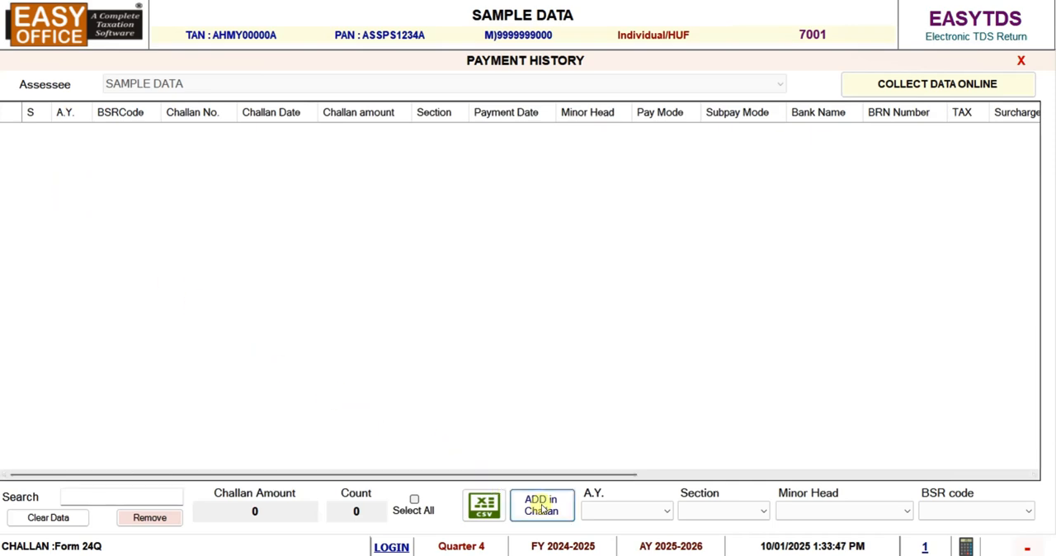
{"action": "left_click", "coordinate": [1020, 61]}
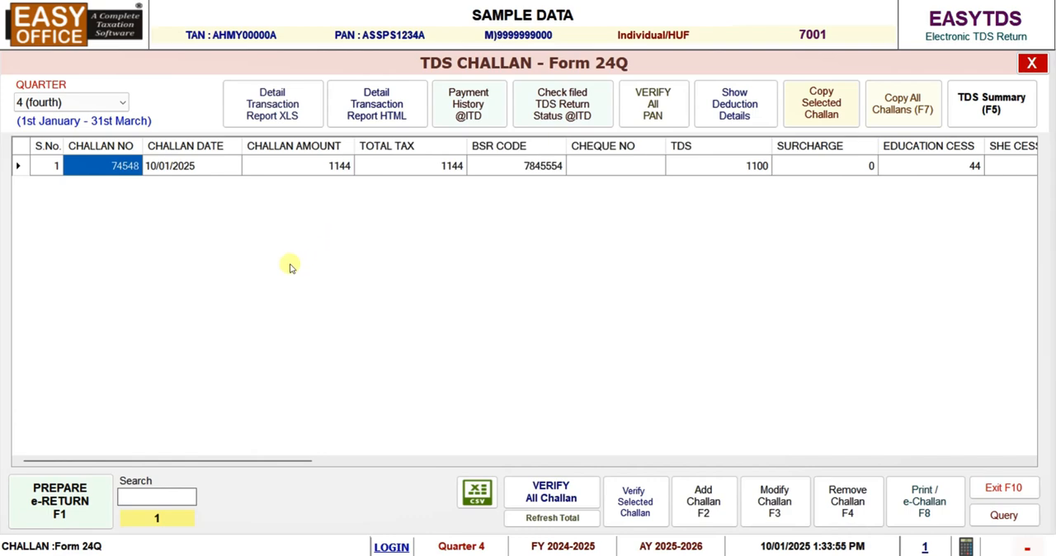
Open the challan dated 10/01/2025 for modification and show its deductee-wise payment detail
{"action": "left_click", "coordinate": [200, 171]}
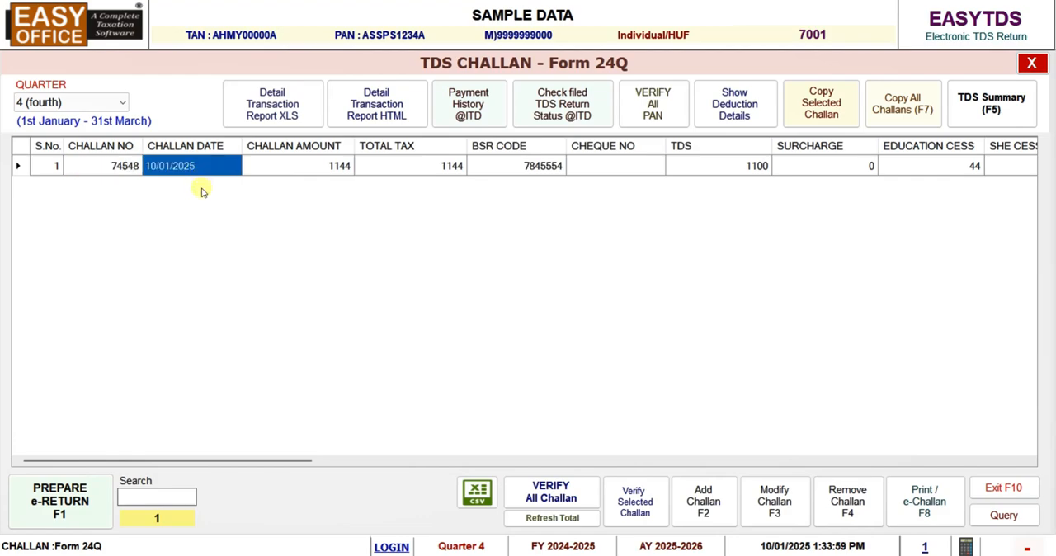
{"action": "left_click", "coordinate": [769, 496]}
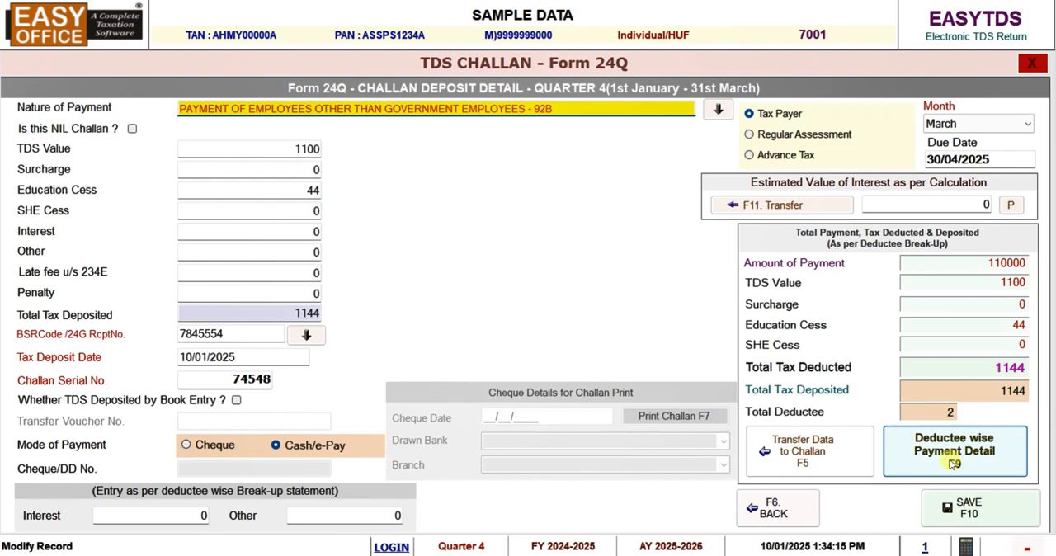
{"action": "left_click", "coordinate": [950, 464]}
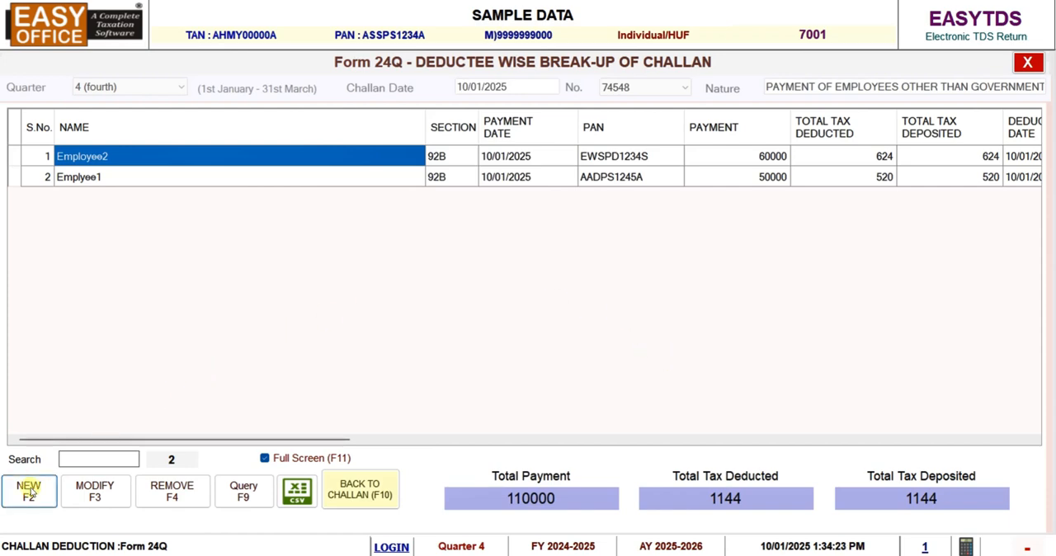
Review Employee2's nature of payment, employee choices, payment date and amount in the deduction entry, and return to the challan without saving
{"action": "left_click", "coordinate": [93, 490]}
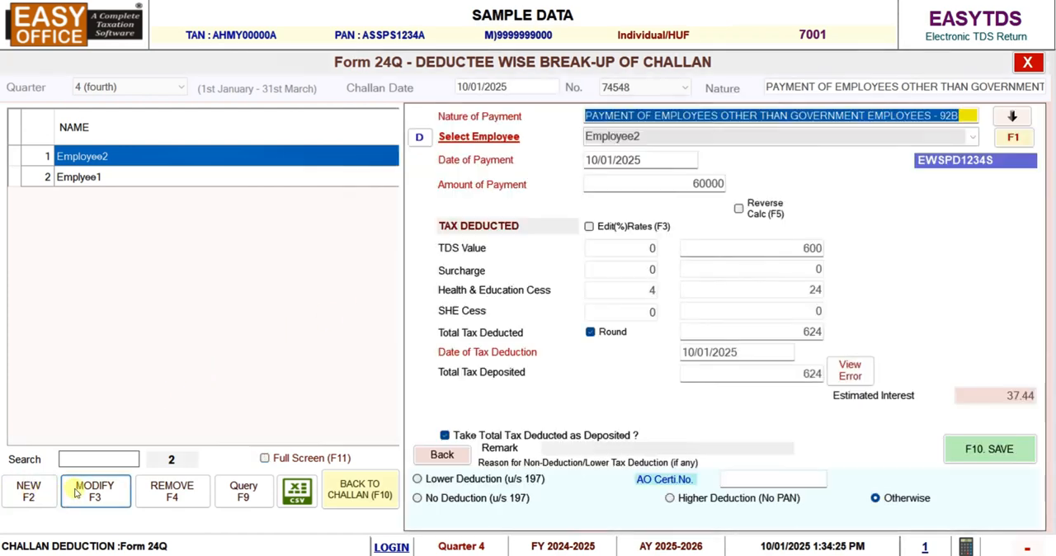
{"action": "left_click", "coordinate": [681, 116]}
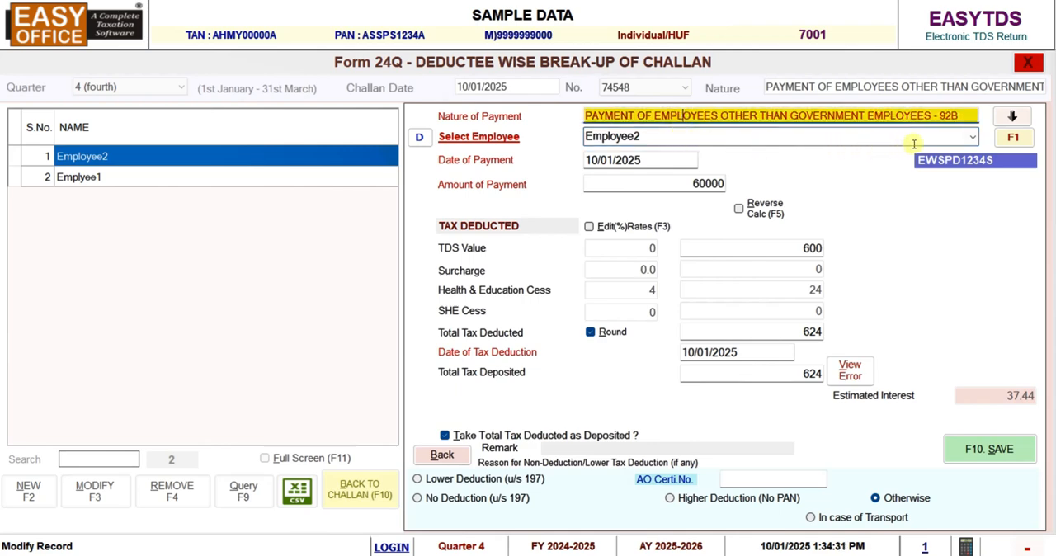
{"action": "left_click", "coordinate": [972, 137]}
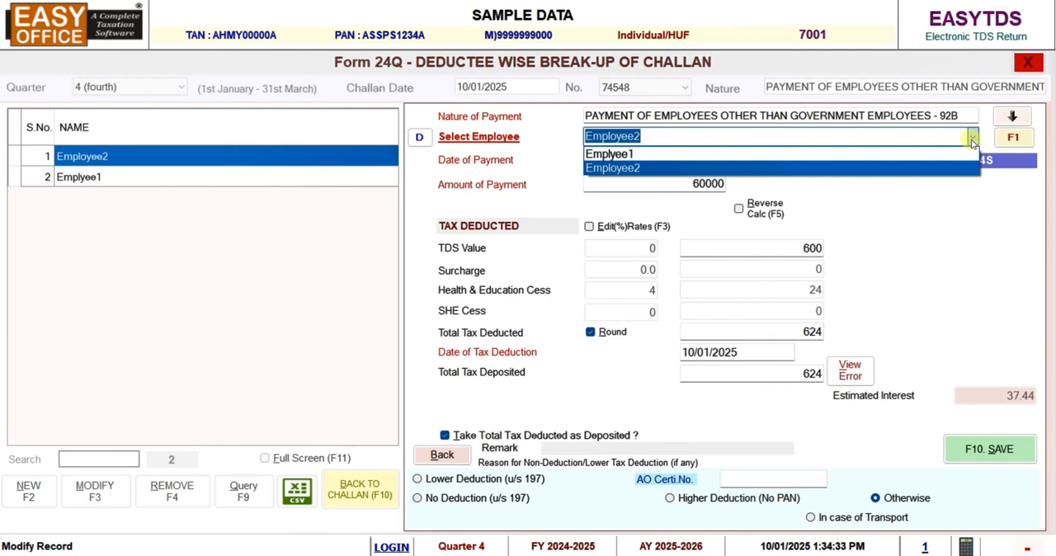
{"action": "left_click", "coordinate": [880, 144]}
{"action": "left_click_drag", "start_coordinate": [670, 161], "coordinate": [584, 162]}
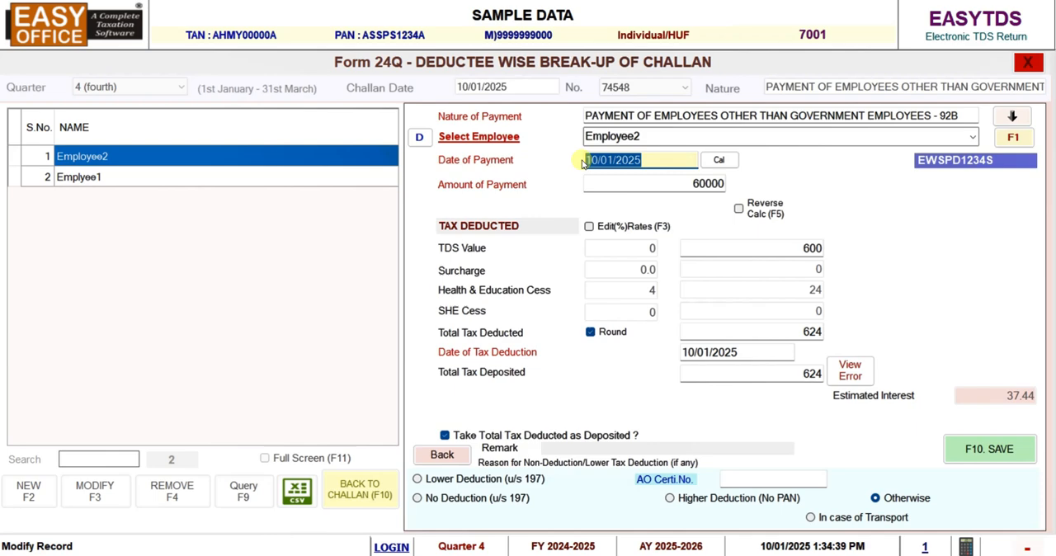
{"action": "left_click", "coordinate": [650, 179]}
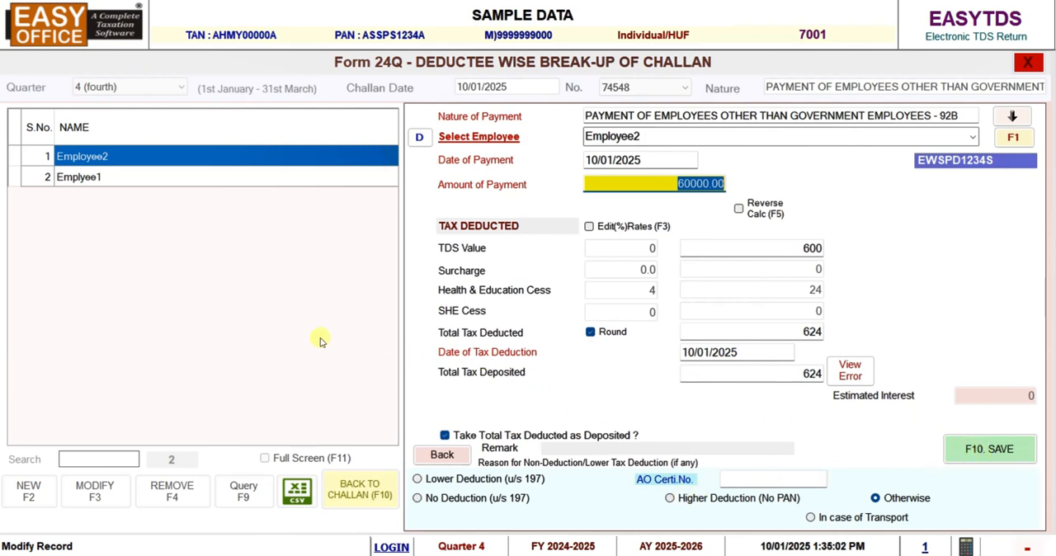
{"action": "left_click", "coordinate": [442, 457]}
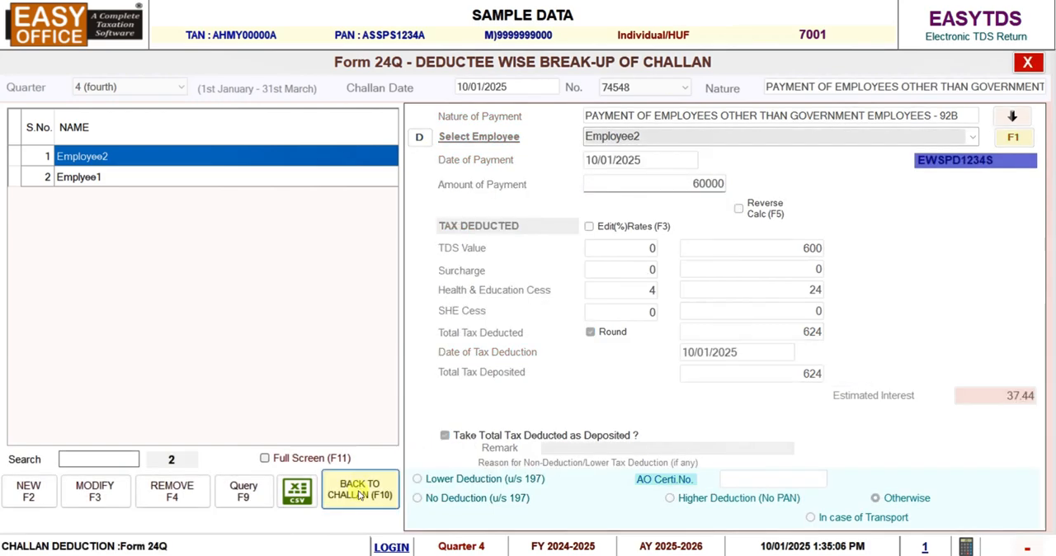
{"action": "left_click", "coordinate": [359, 492]}
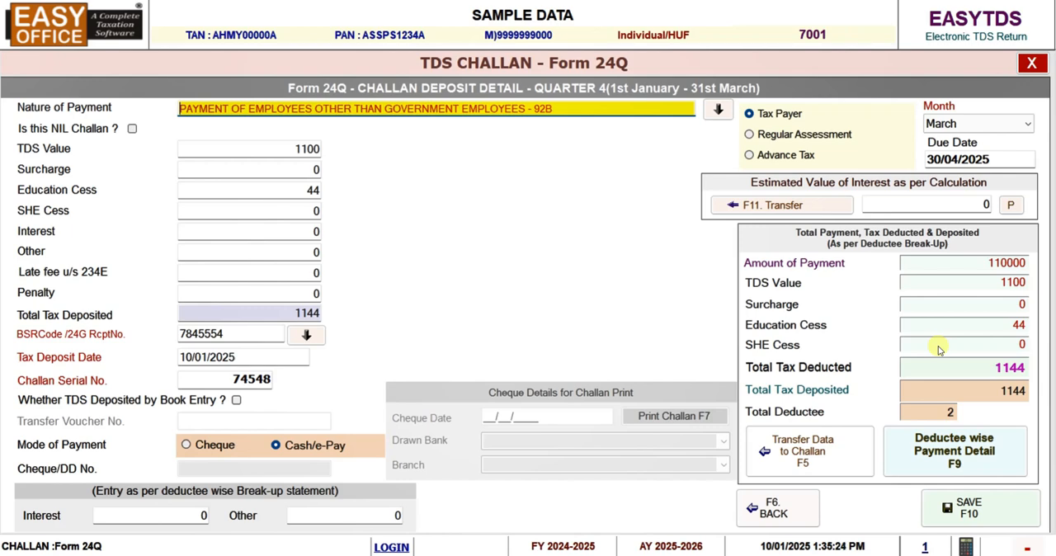
Check the challan's TDS value and estimated interest, and save the challan record
{"action": "left_click", "coordinate": [270, 150]}
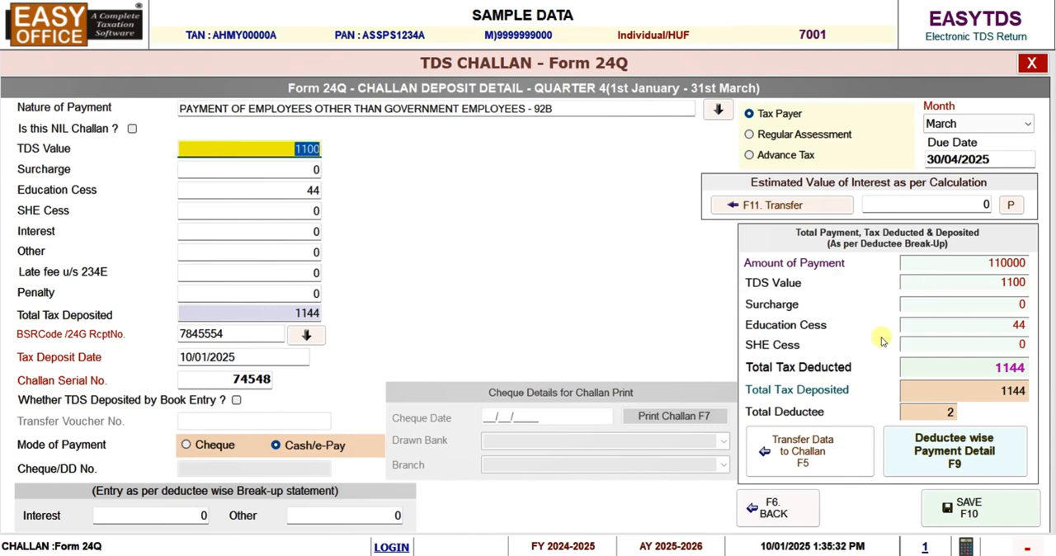
{"action": "left_click", "coordinate": [913, 205]}
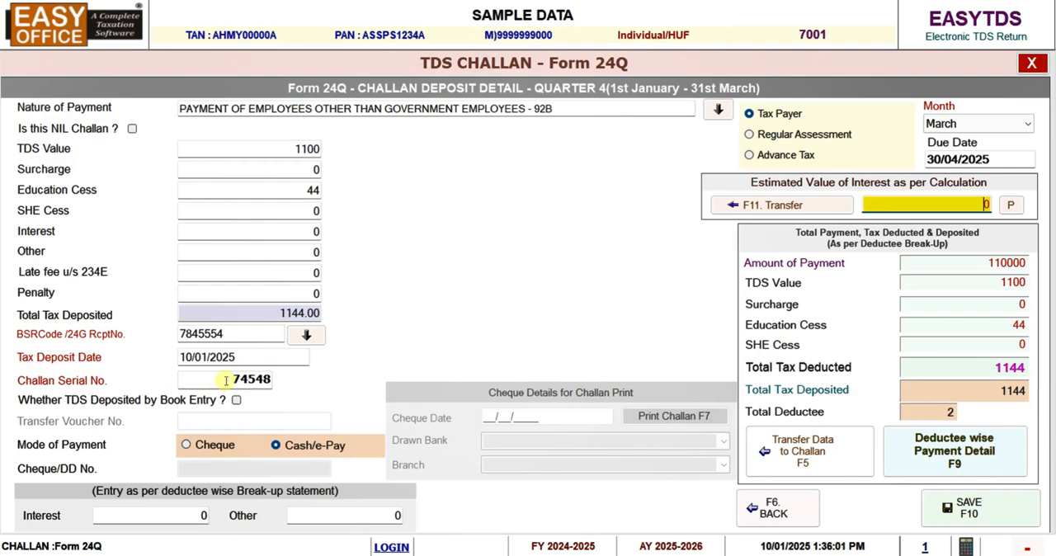
{"action": "left_click", "coordinate": [961, 513]}
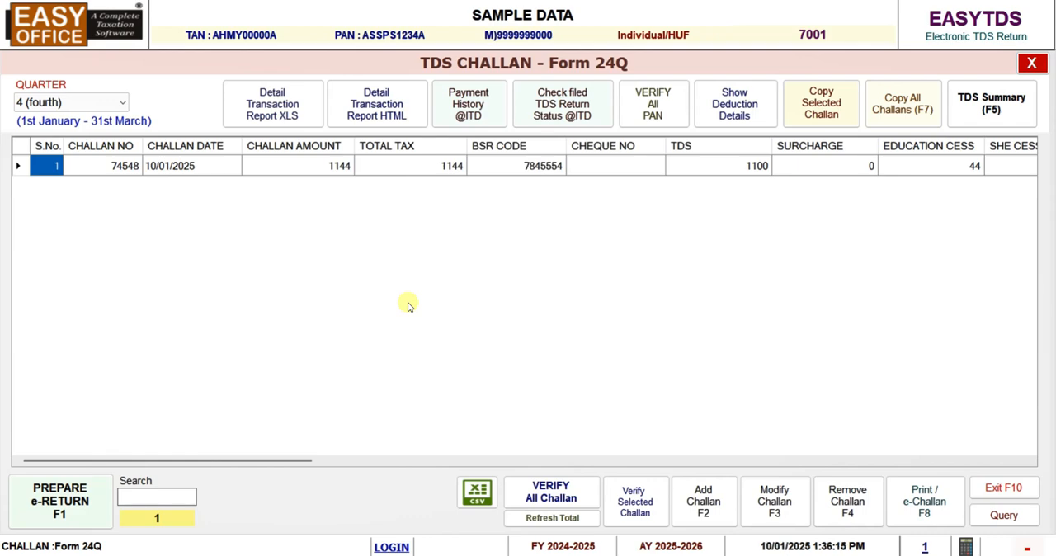
View the bulk PAN verification screen for all employees and its login fields, and close it without verifying
{"action": "left_click", "coordinate": [652, 119]}
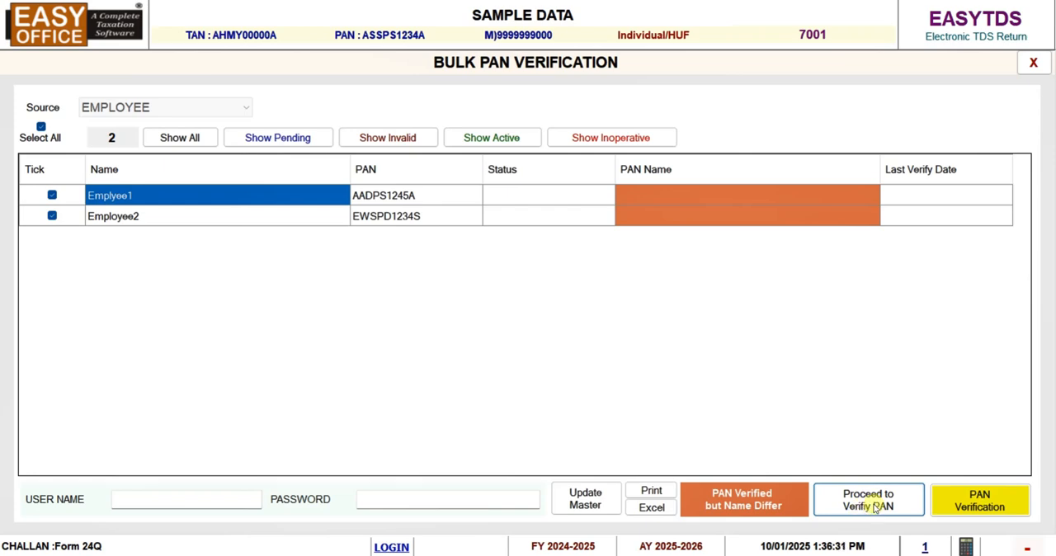
{"action": "left_click", "coordinate": [192, 504]}
{"action": "left_click", "coordinate": [398, 500]}
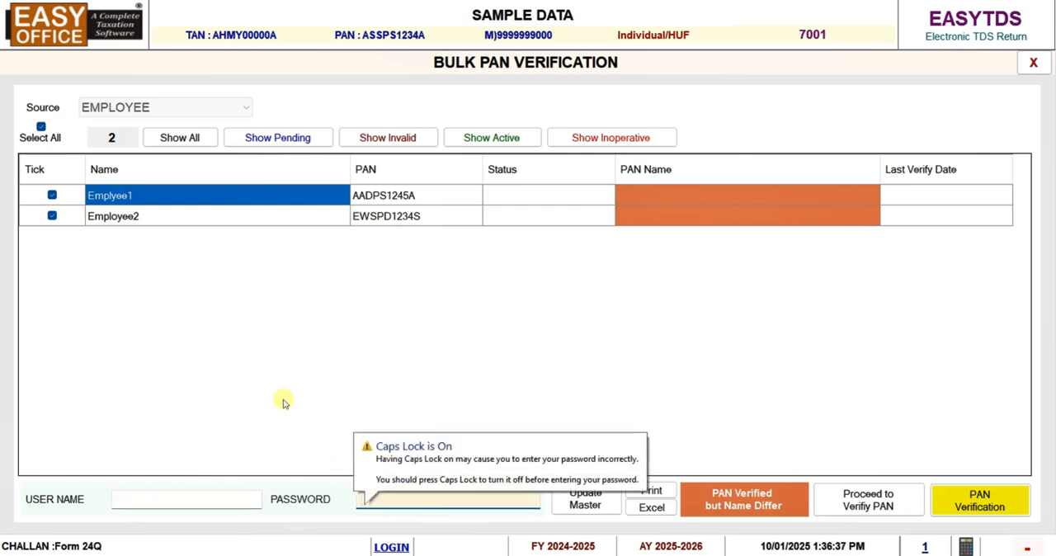
{"action": "left_click", "coordinate": [1034, 62]}
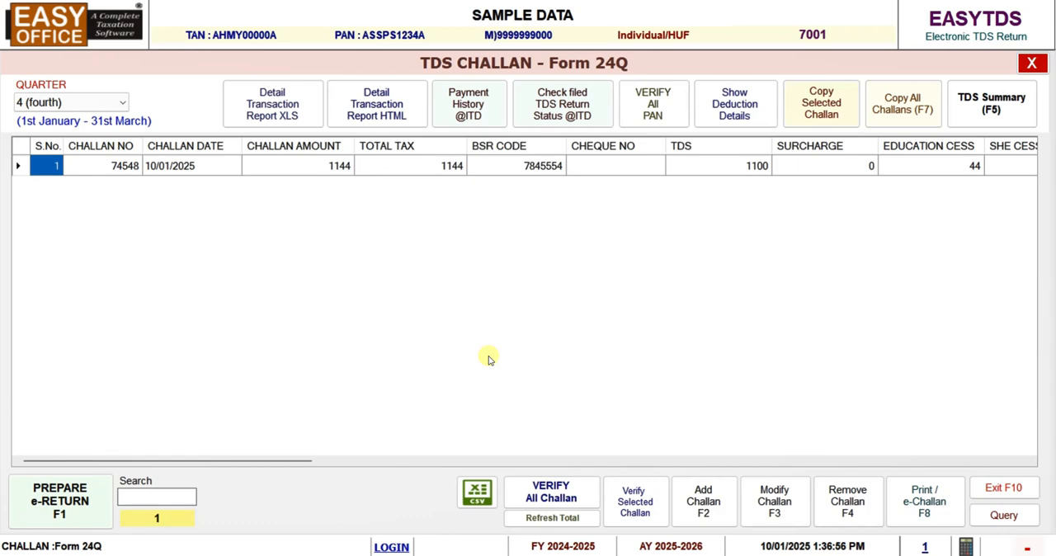
View the challan match module for quarter 4 and the quarterly TDS summary, and return to the challan list
{"action": "left_click", "coordinate": [546, 494]}
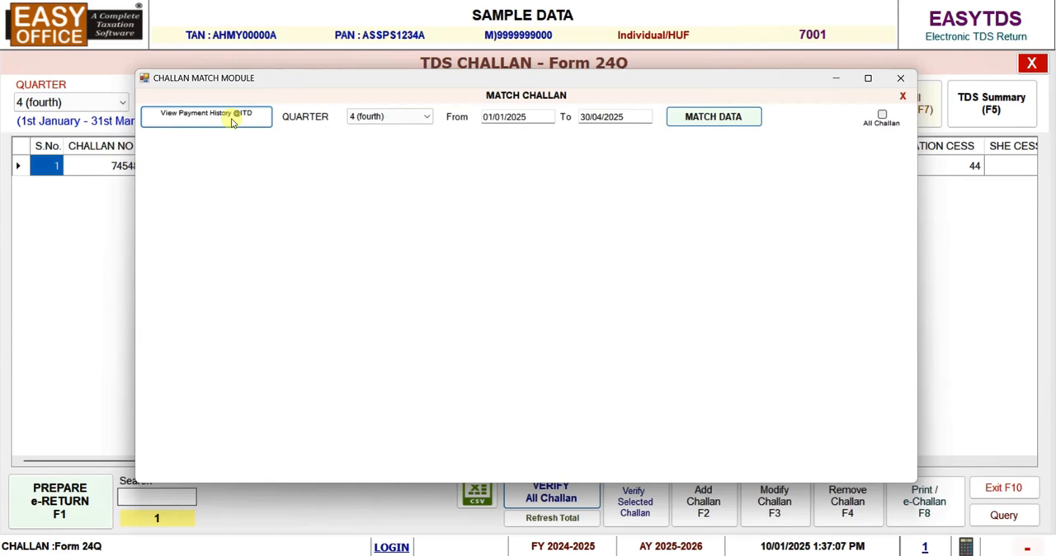
{"action": "left_click", "coordinate": [900, 78]}
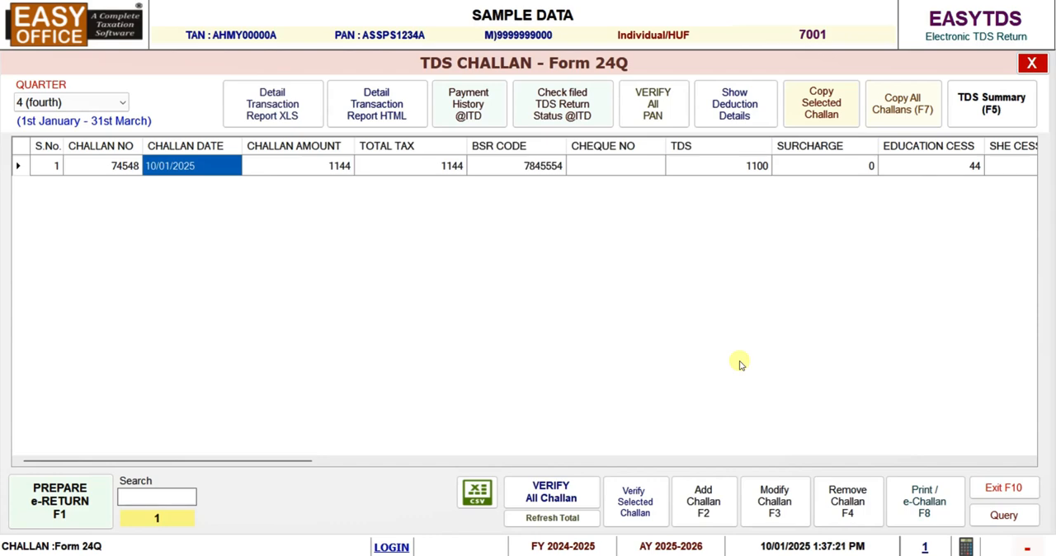
{"action": "left_click", "coordinate": [966, 110]}
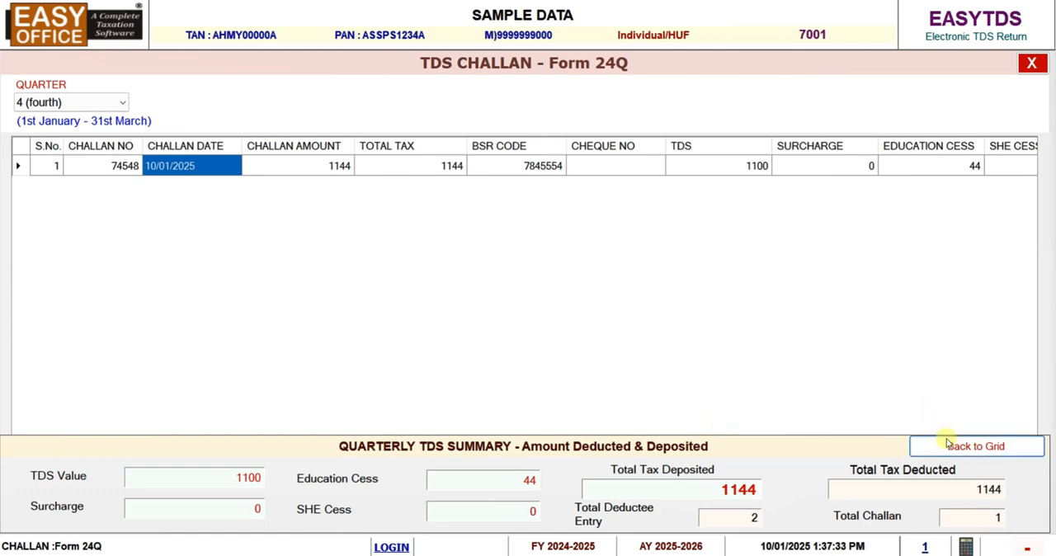
{"action": "left_click", "coordinate": [1031, 63]}
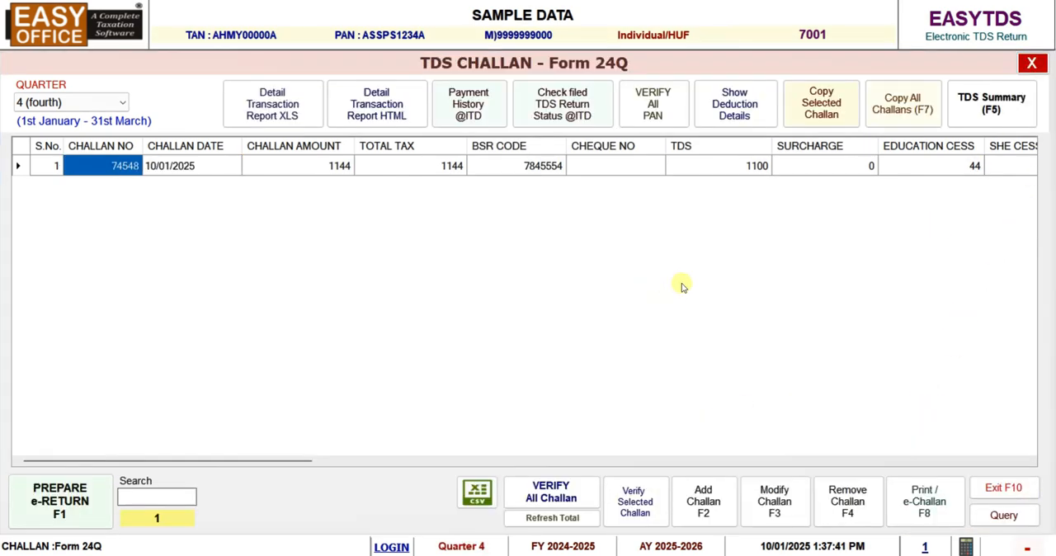
{"action": "left_click", "coordinate": [334, 168]}
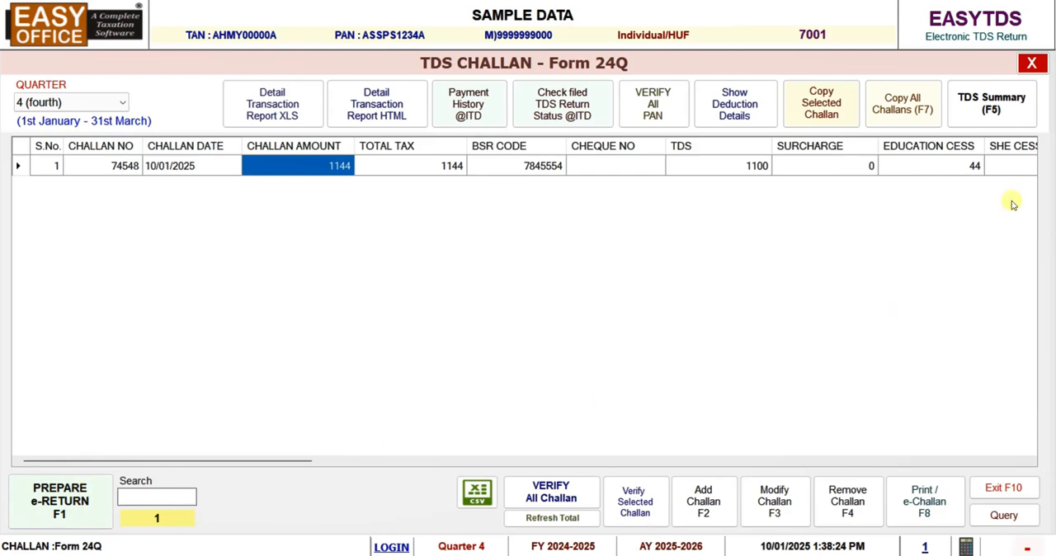
Leave the challan list and open the Form 24Q electronic return information for quarter 4 (fourth)
{"action": "left_click", "coordinate": [1032, 62]}
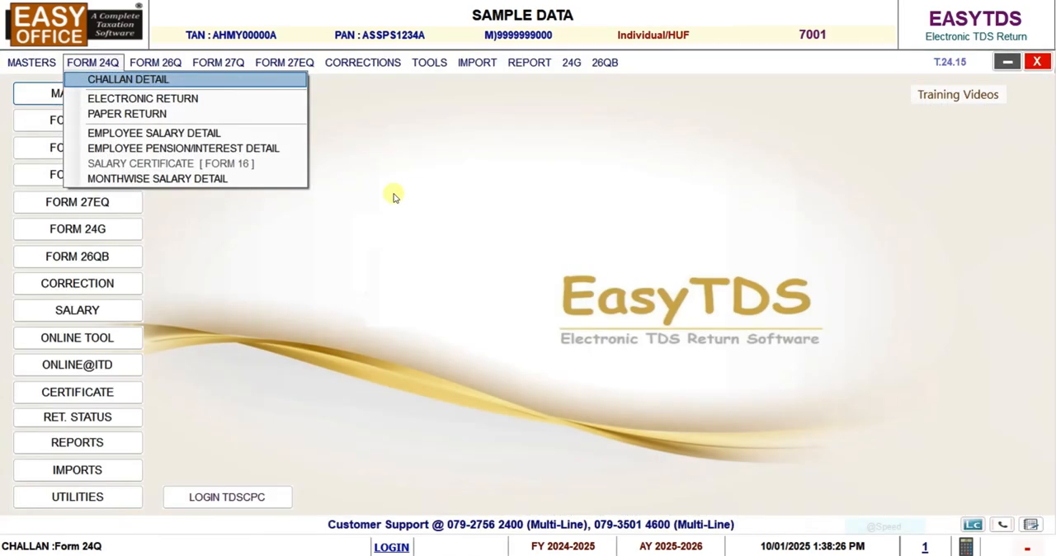
{"action": "left_click", "coordinate": [187, 100]}
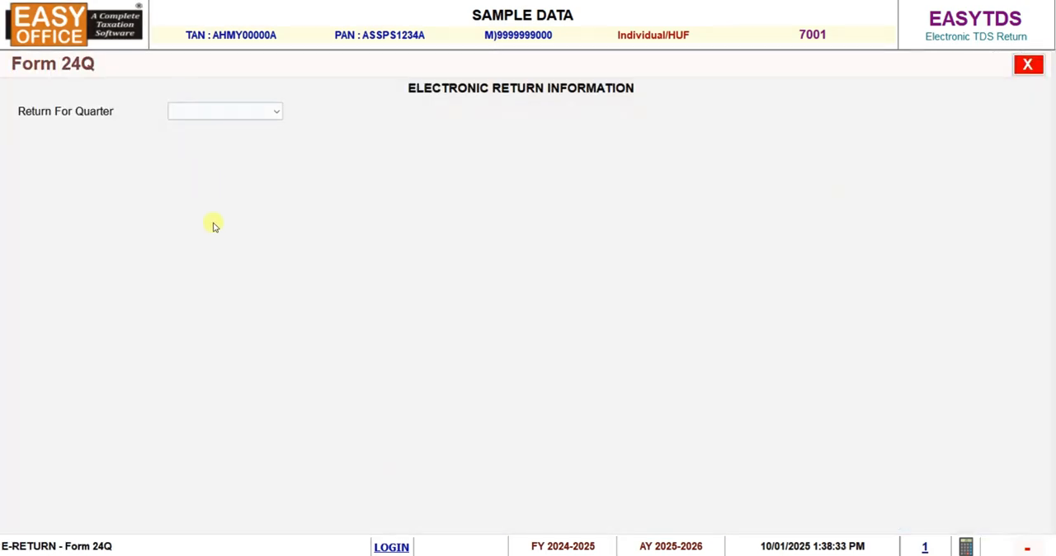
{"action": "left_click", "coordinate": [207, 111]}
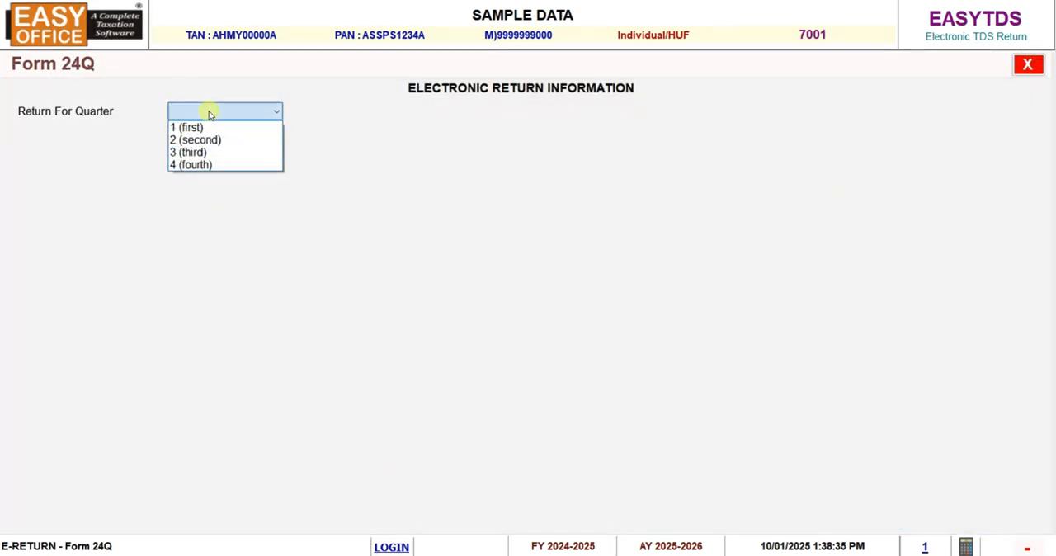
{"action": "left_click", "coordinate": [198, 165]}
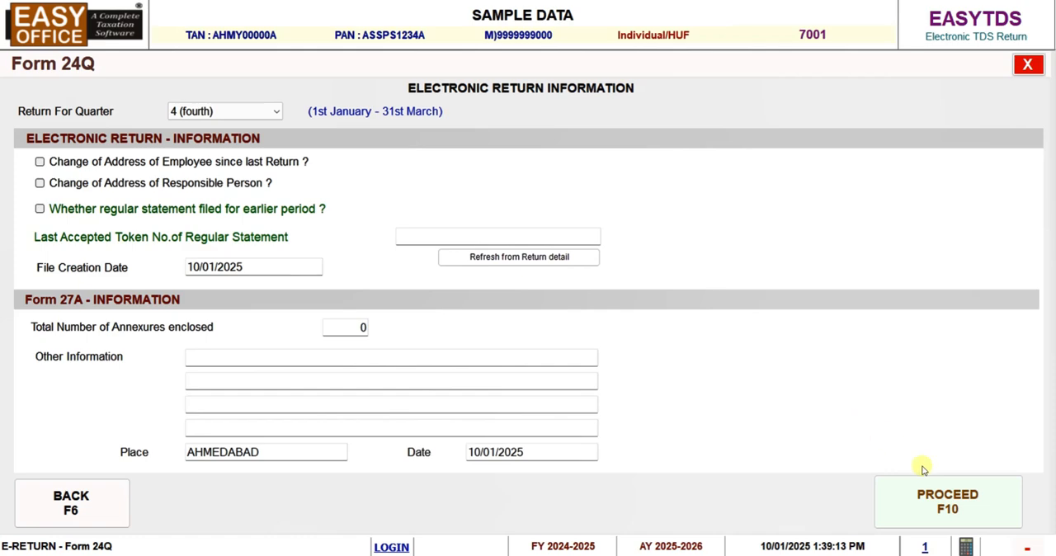
Proceed with the quarter 4 electronic return, declining to enter a last accepted receipt number and accepting the file creation date 10/01/2025
{"action": "left_click", "coordinate": [947, 502]}
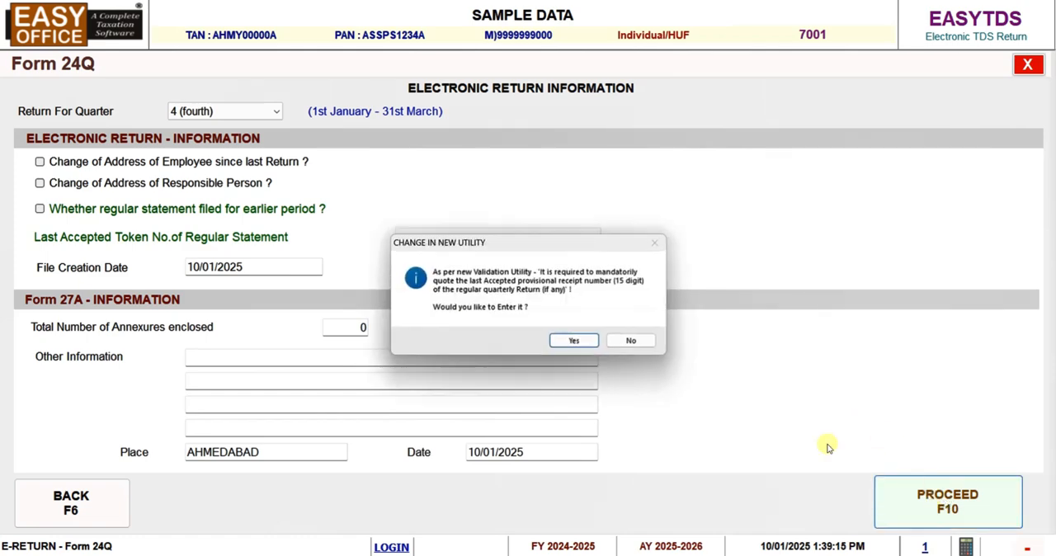
{"action": "left_click", "coordinate": [620, 346]}
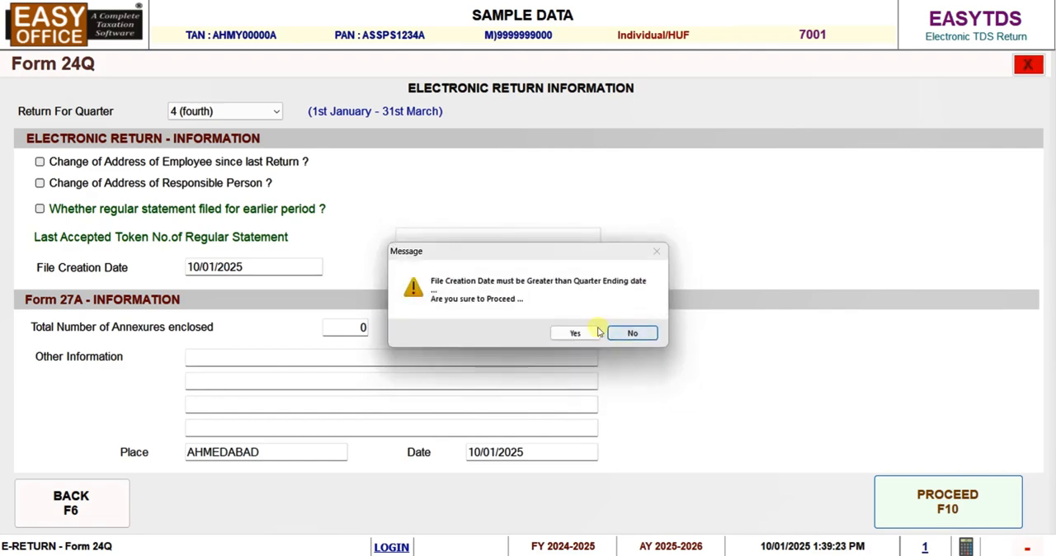
{"action": "left_click", "coordinate": [588, 333]}
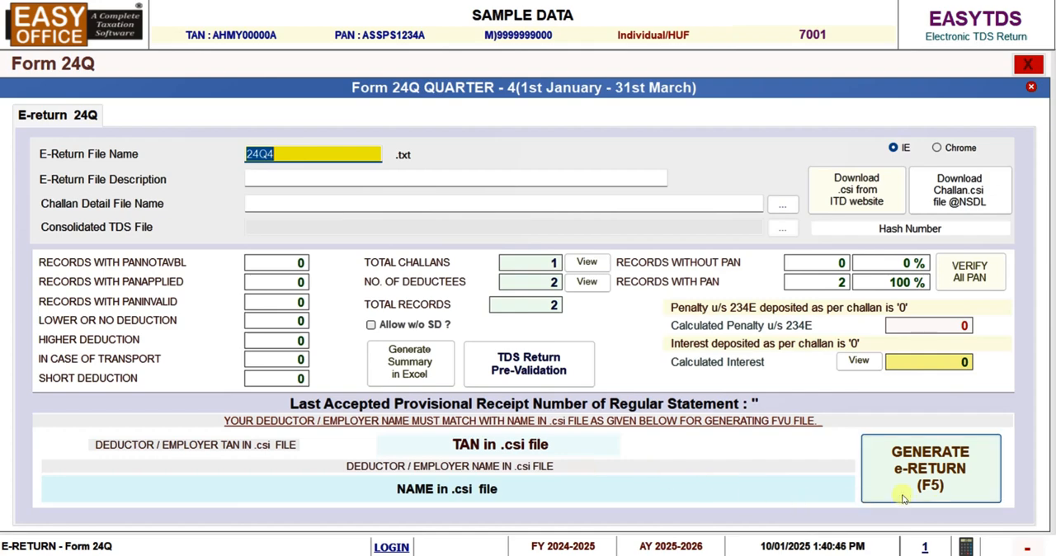
Generate the e-return file 24Q4 for Form 24Q, and close the validation and electronic return screens
{"action": "left_click", "coordinate": [932, 485]}
{"action": "left_click", "coordinate": [553, 335]}
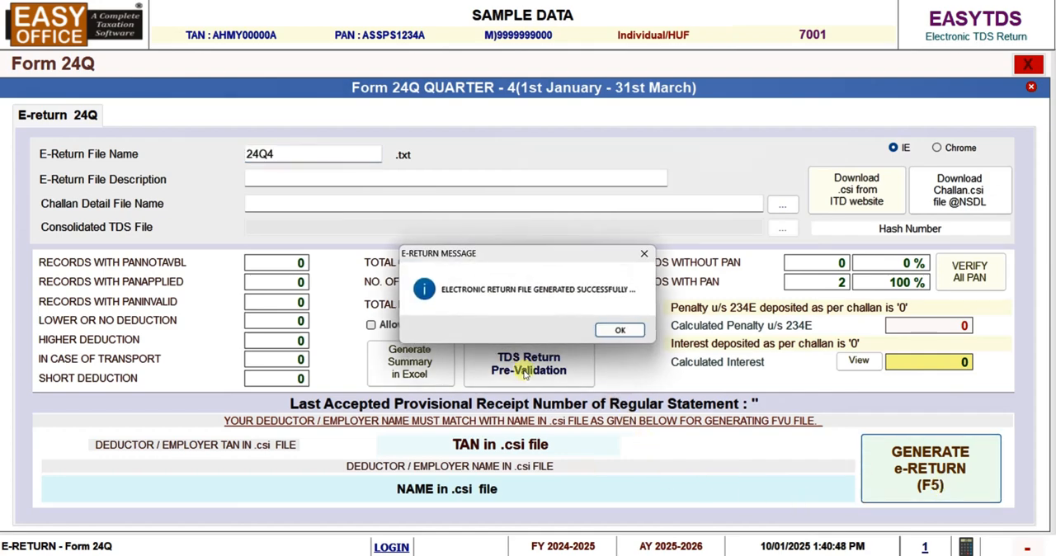
{"action": "left_click", "coordinate": [610, 331]}
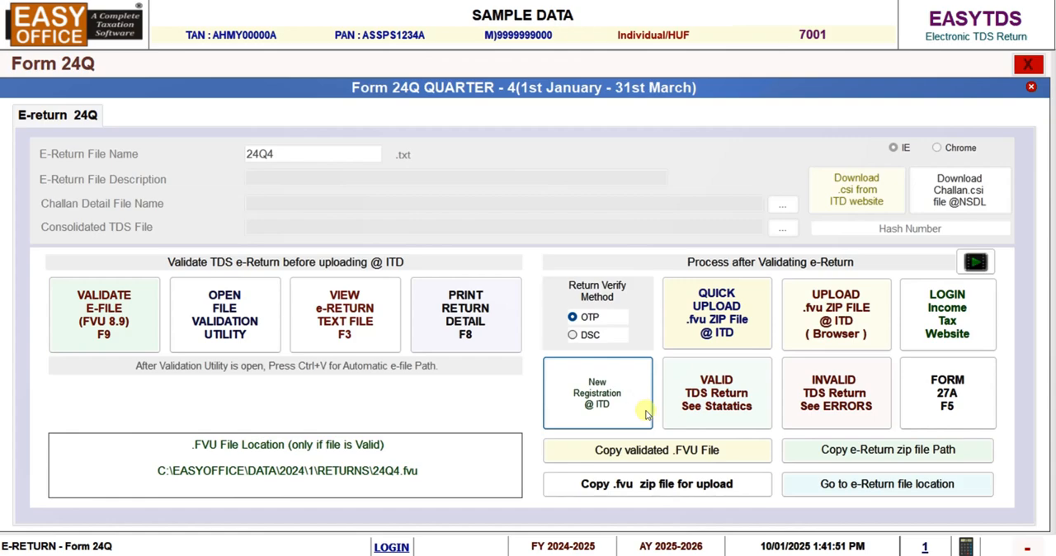
{"action": "left_click", "coordinate": [1030, 86]}
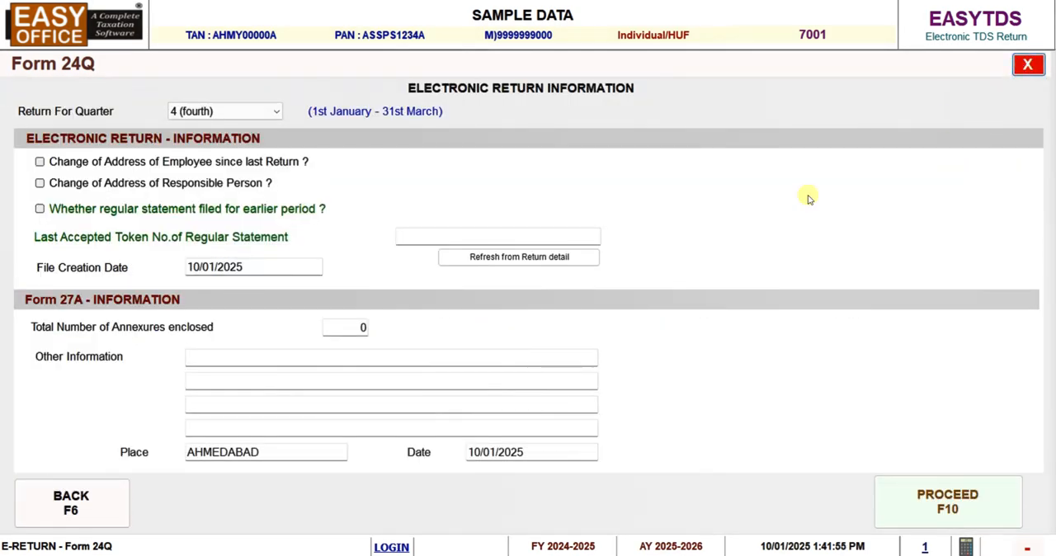
{"action": "left_click", "coordinate": [1027, 64]}
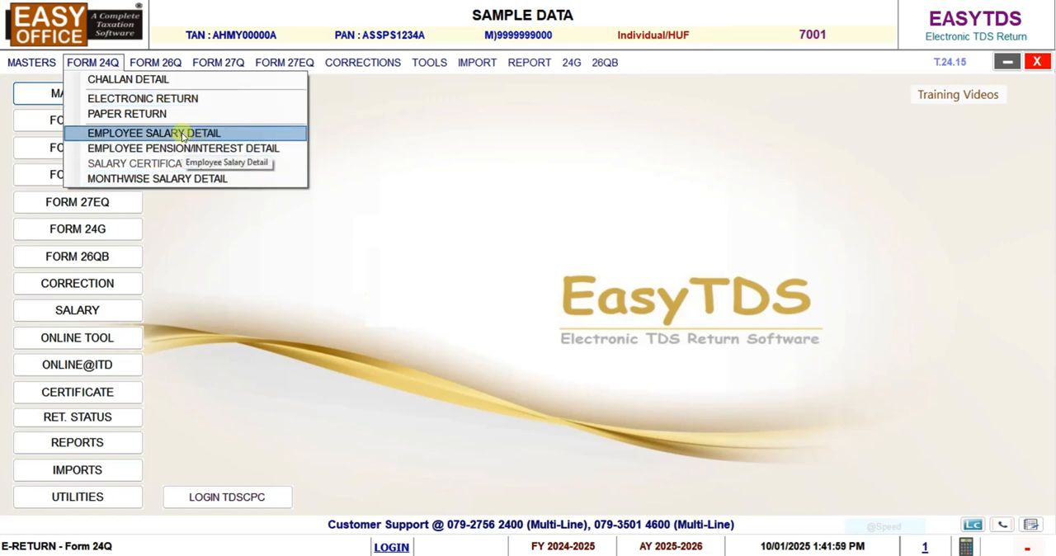
Open the Form 24Q paper return for quarter 4 (fourth) as a Regular return and view the form with annexures
{"action": "left_click", "coordinate": [146, 114]}
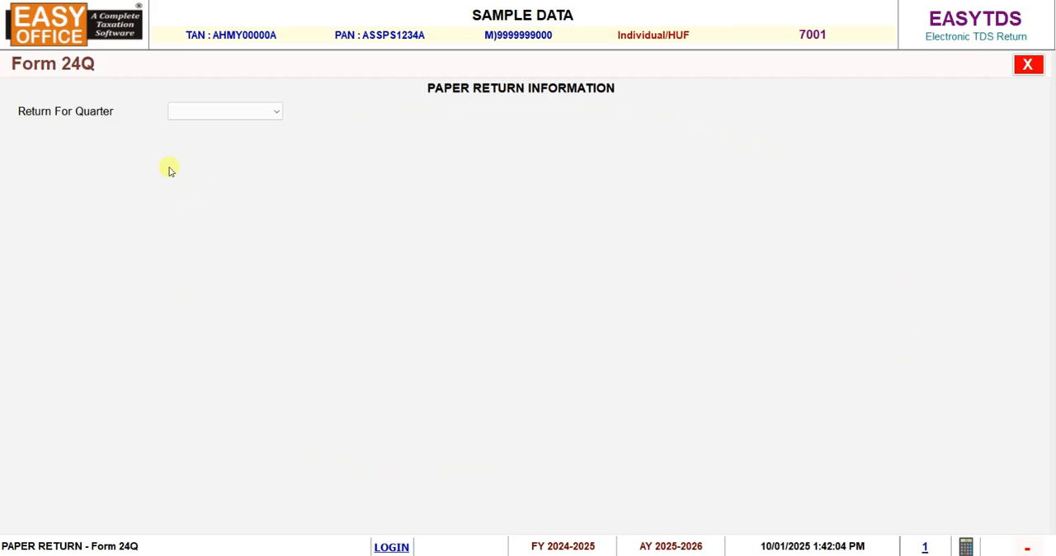
{"action": "left_click", "coordinate": [219, 114]}
{"action": "left_click", "coordinate": [210, 165]}
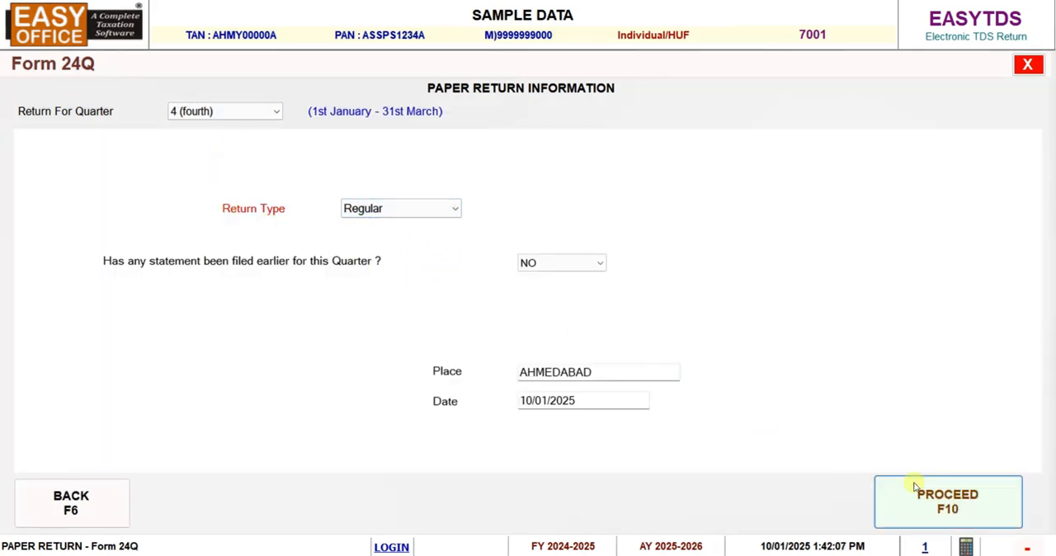
{"action": "left_click", "coordinate": [947, 505]}
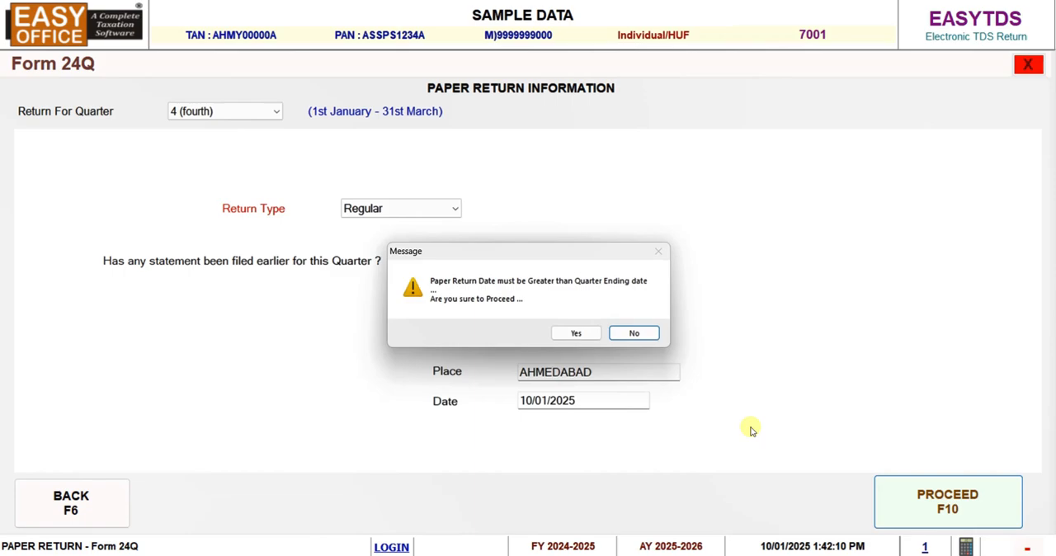
{"action": "left_click", "coordinate": [576, 334]}
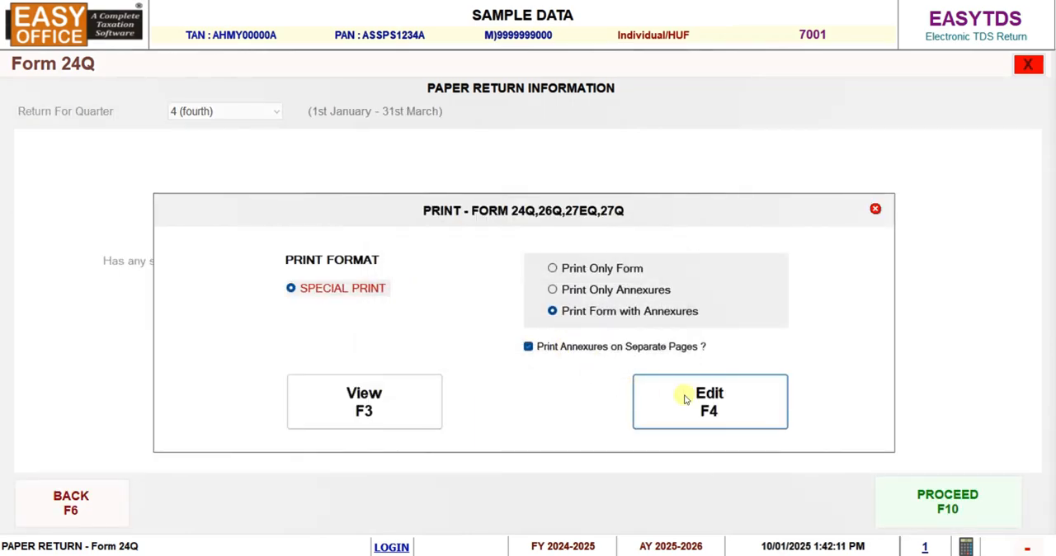
{"action": "left_click", "coordinate": [371, 405]}
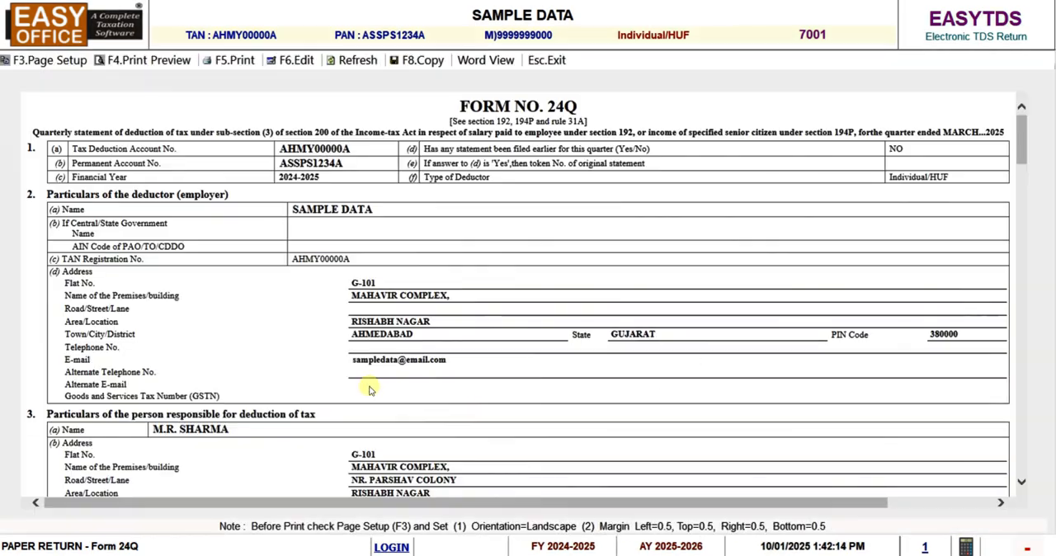
Examine the deductor particulars, deductee annexures and verification section of the paper Form 24Q, and leave the paper return
{"action": "scroll", "coordinate": [380, 355], "scroll_direction": "down", "scroll_amount": 15}
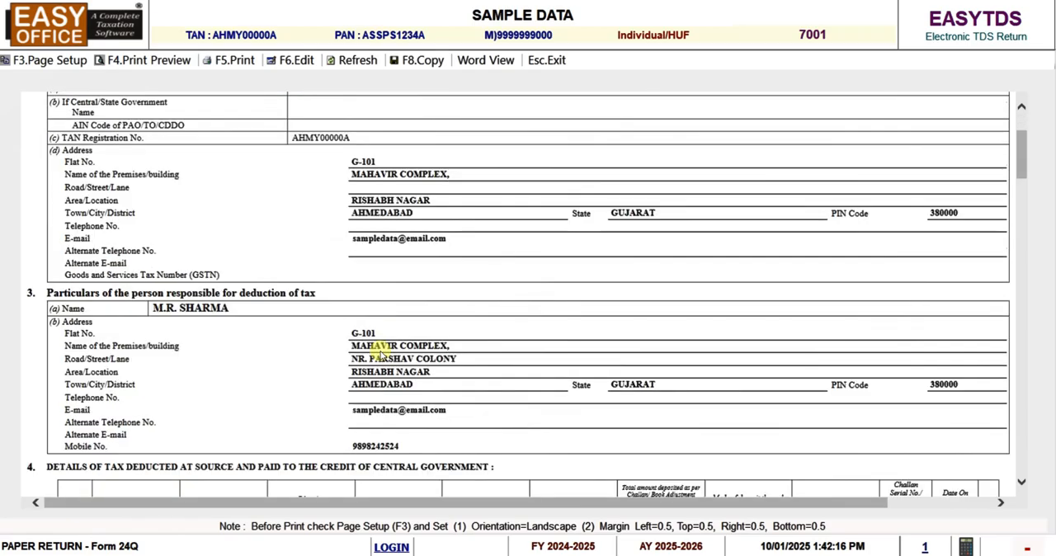
{"action": "scroll", "coordinate": [381, 353], "scroll_direction": "down", "scroll_amount": 15}
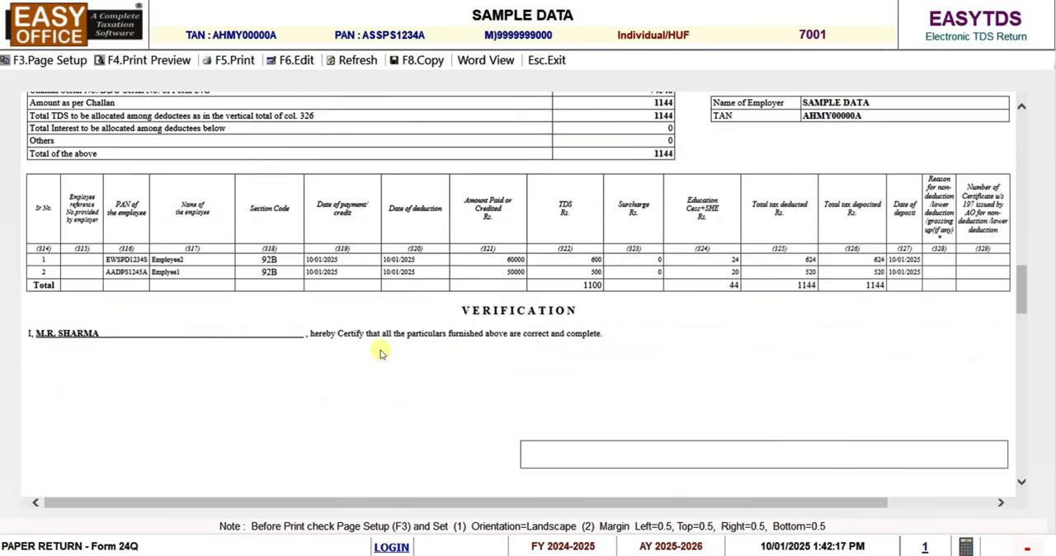
{"action": "scroll", "coordinate": [382, 350], "scroll_direction": "down", "scroll_amount": 3}
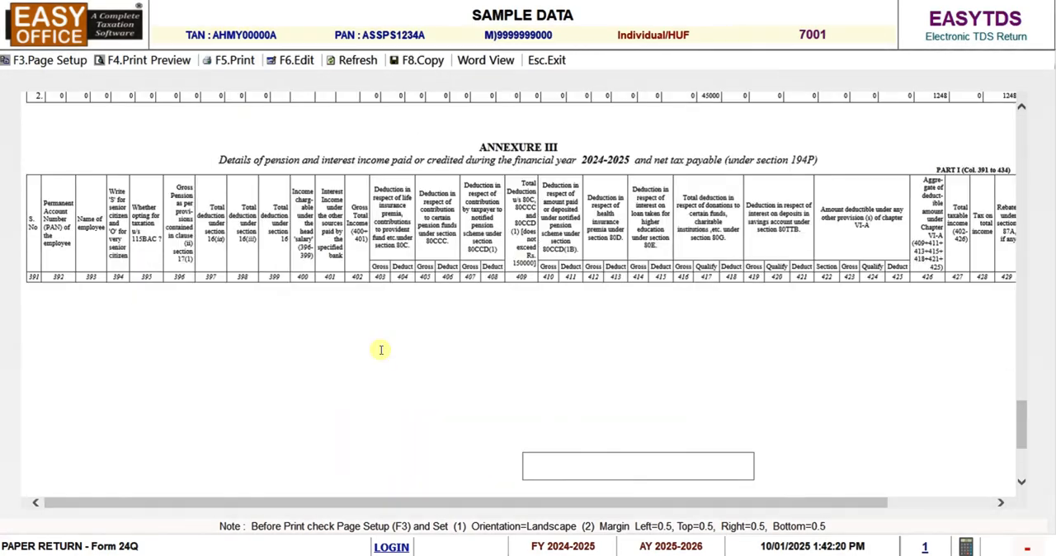
{"action": "scroll", "coordinate": [381, 350], "scroll_direction": "up", "scroll_amount": 10}
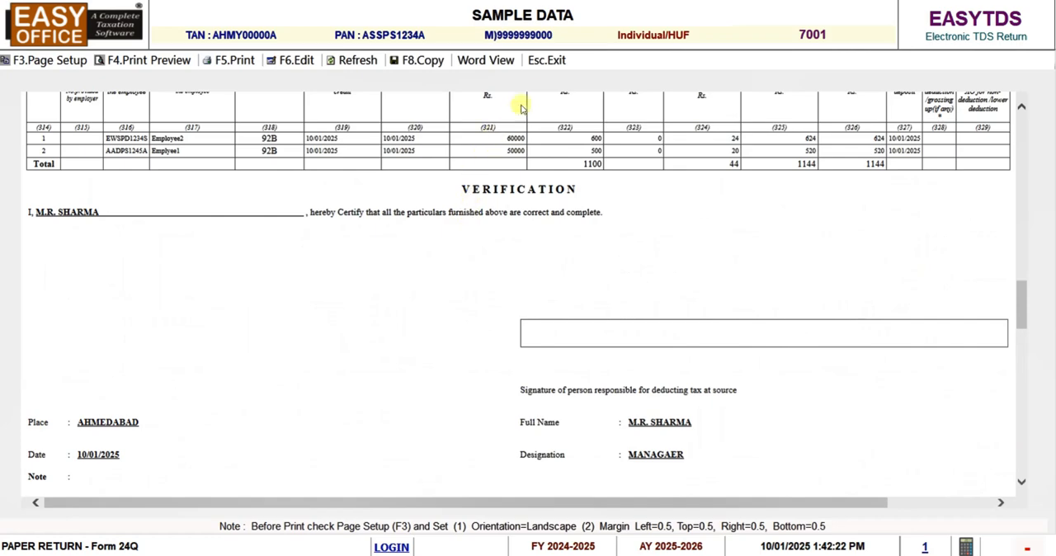
{"action": "left_click", "coordinate": [549, 61]}
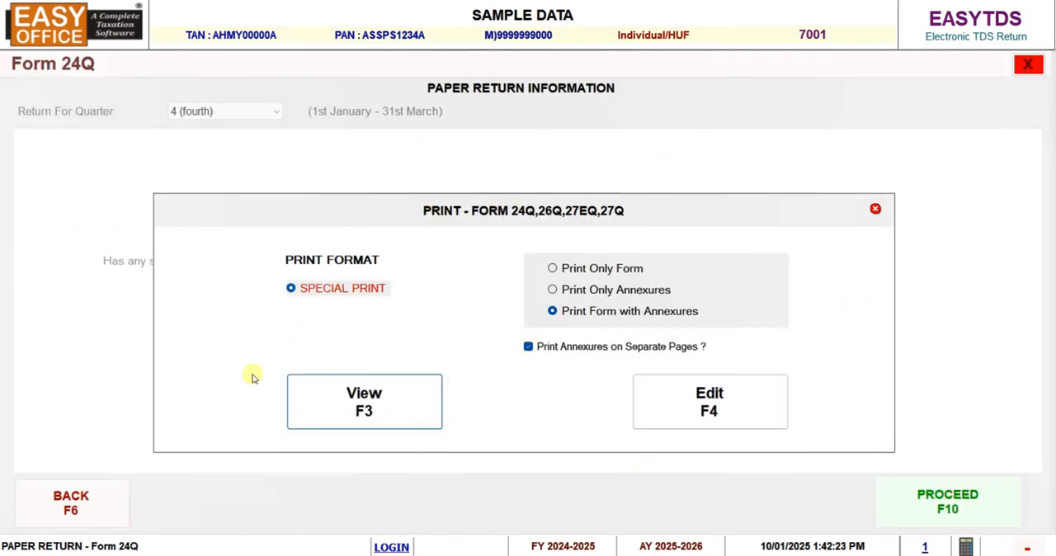
{"action": "left_click", "coordinate": [875, 208]}
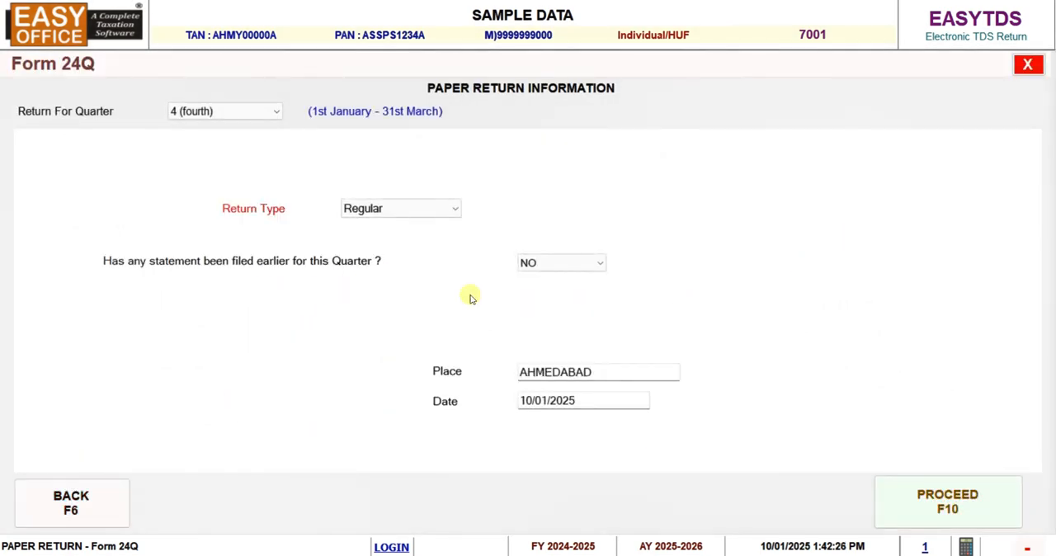
{"action": "left_click", "coordinate": [71, 498]}
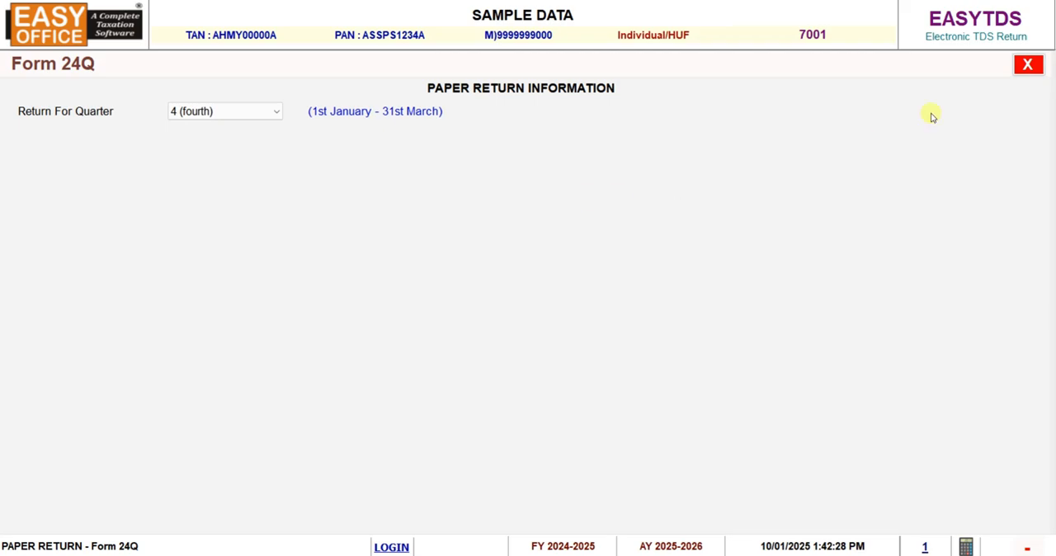
{"action": "left_click", "coordinate": [1031, 64]}
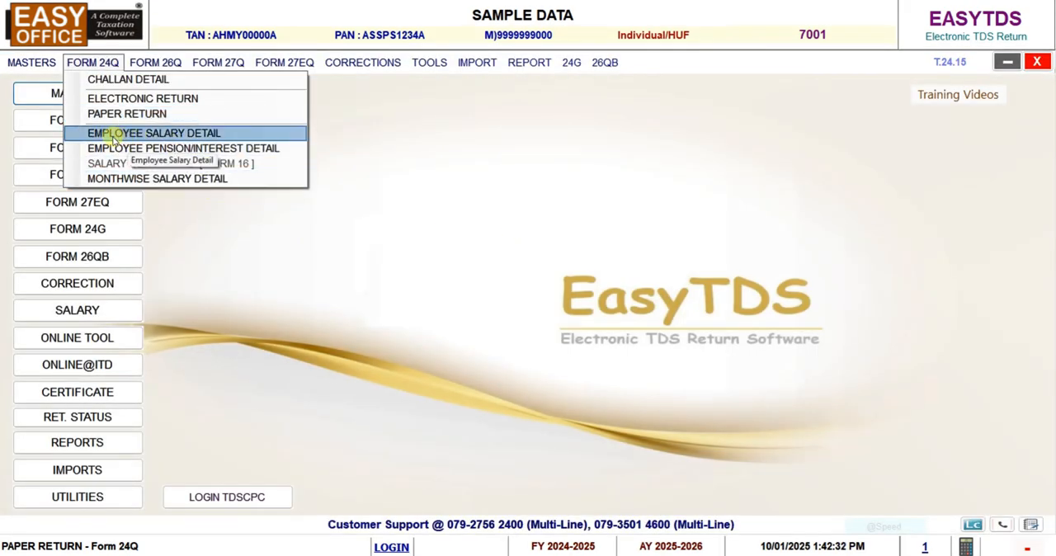
View the first employee's salary detail and the TDS payments behind the section 17(1) salary, and leave without saving
{"action": "left_click", "coordinate": [136, 137]}
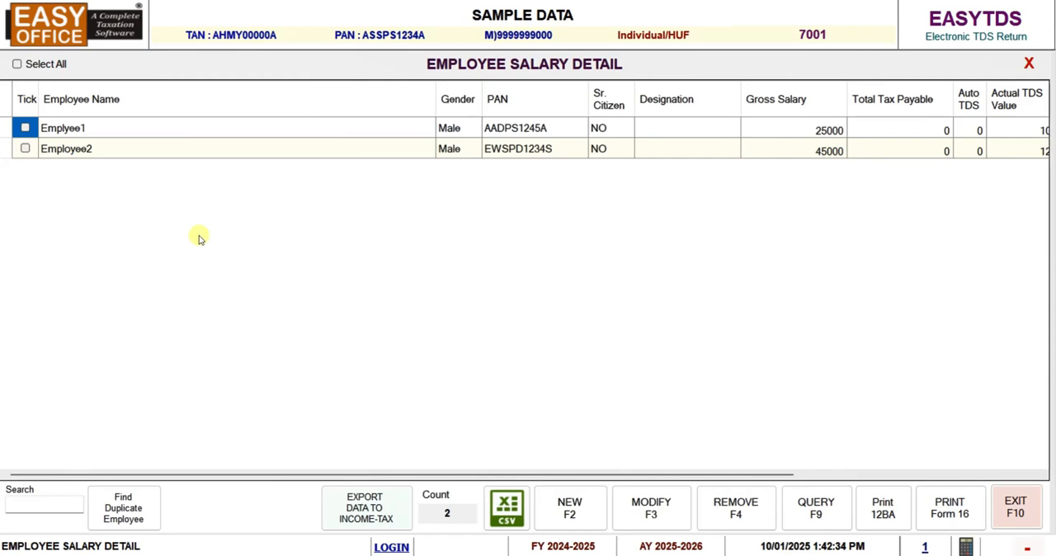
{"action": "left_click", "coordinate": [582, 495]}
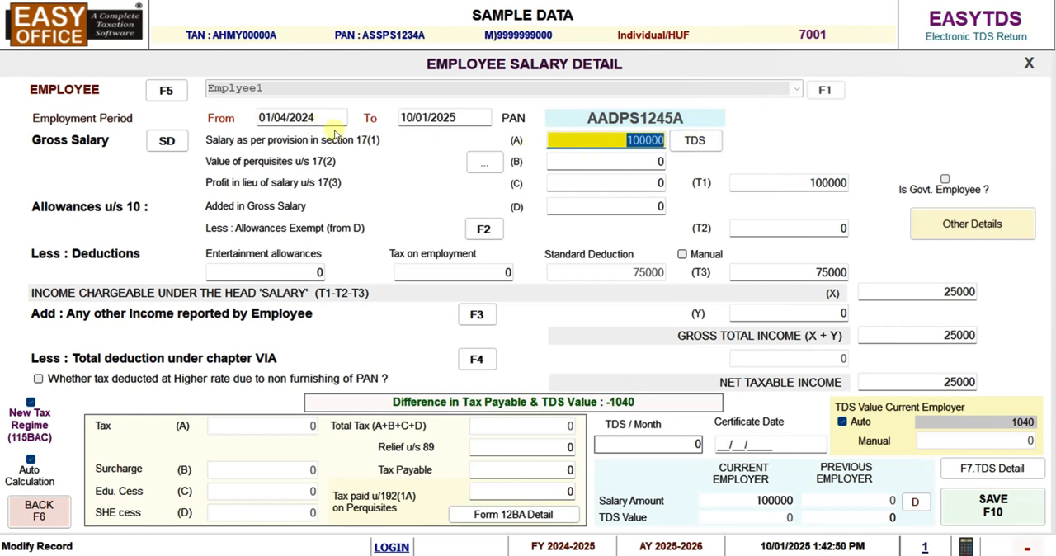
{"action": "left_click", "coordinate": [584, 141]}
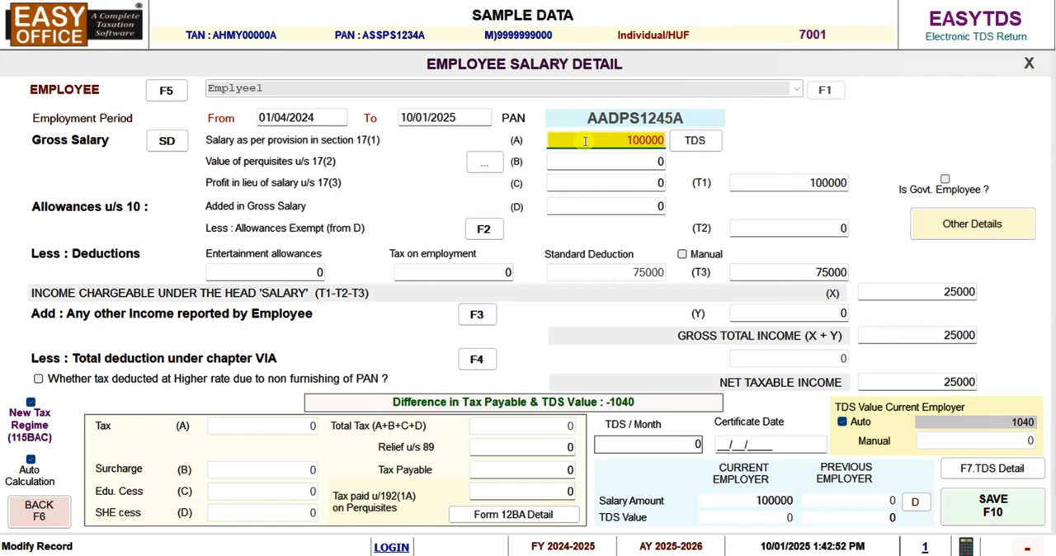
{"action": "left_click", "coordinate": [691, 142]}
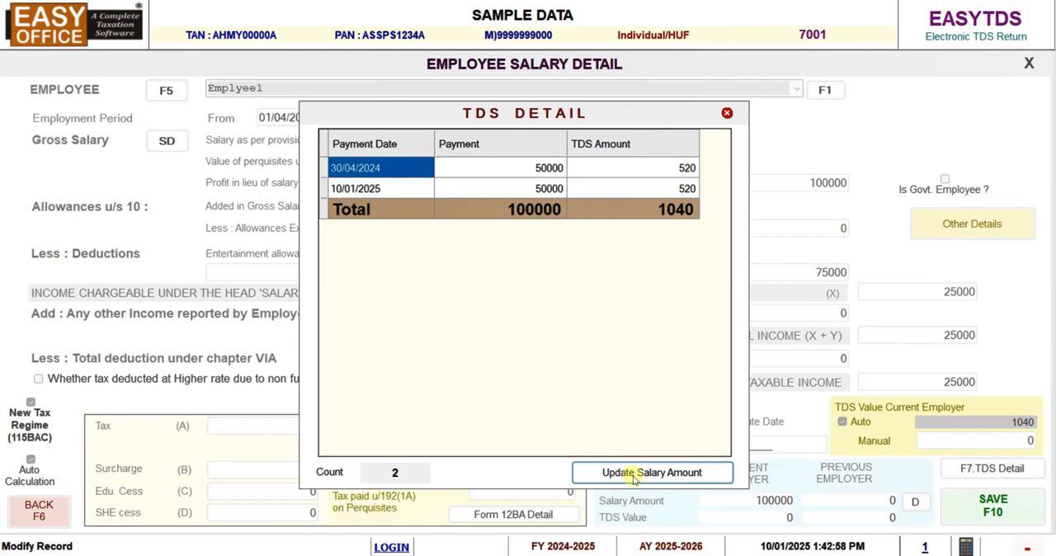
{"action": "left_click", "coordinate": [727, 113]}
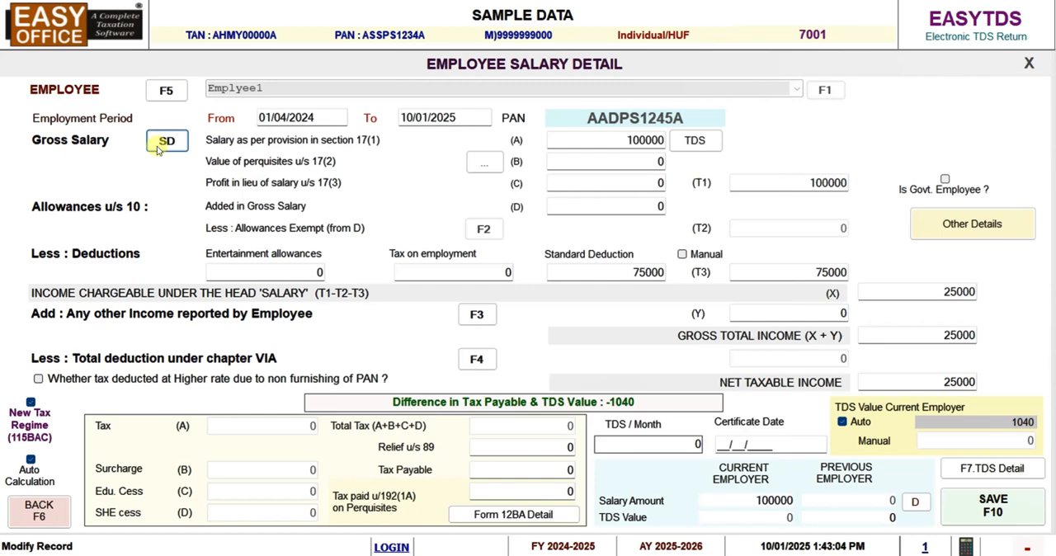
{"action": "key", "text": "F6"}
{"action": "left_click", "coordinate": [506, 339]}
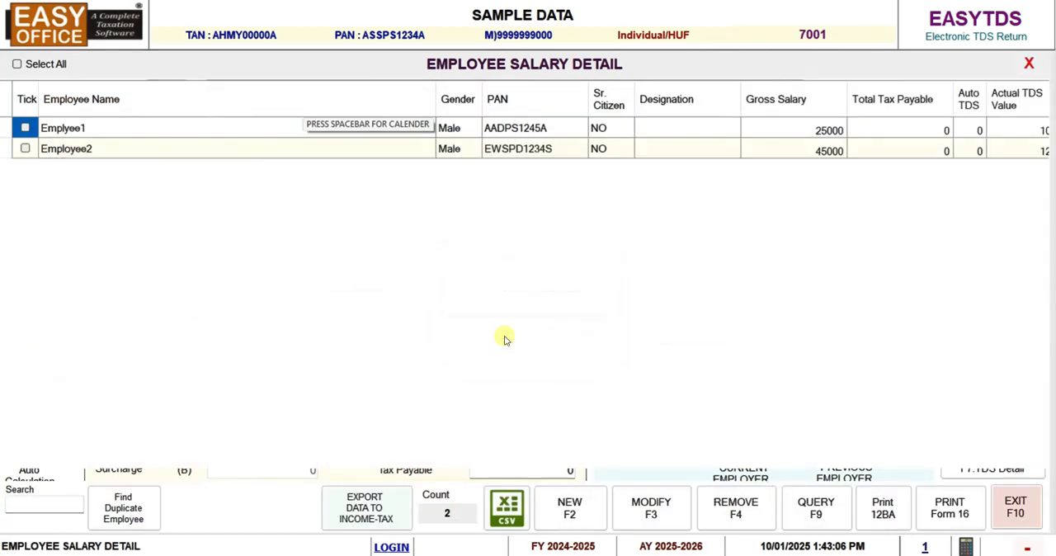
{"action": "key", "text": "F10"}
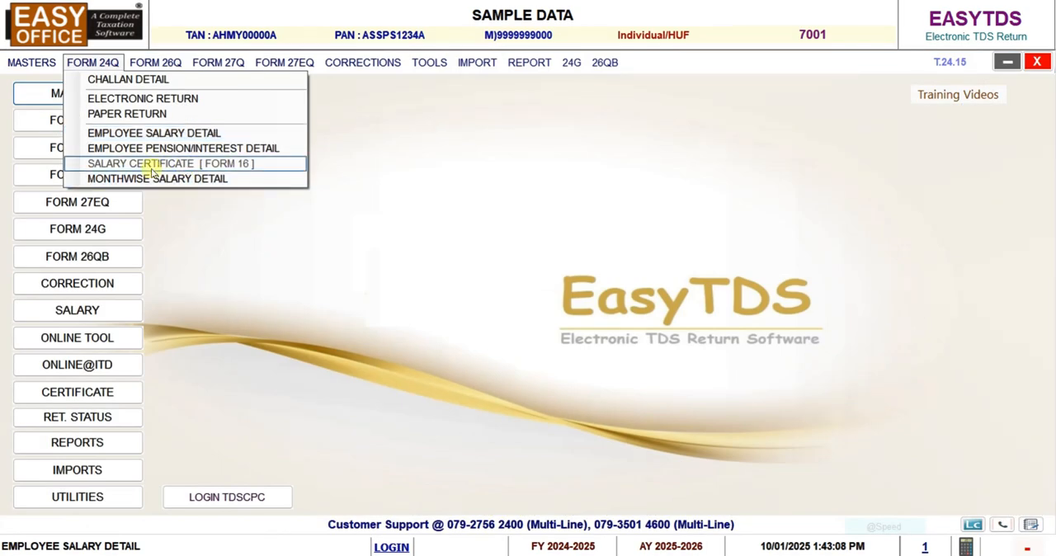
View the month-wise salary entry form for a new APRIL record, and leave it without saving
{"action": "left_click", "coordinate": [159, 179]}
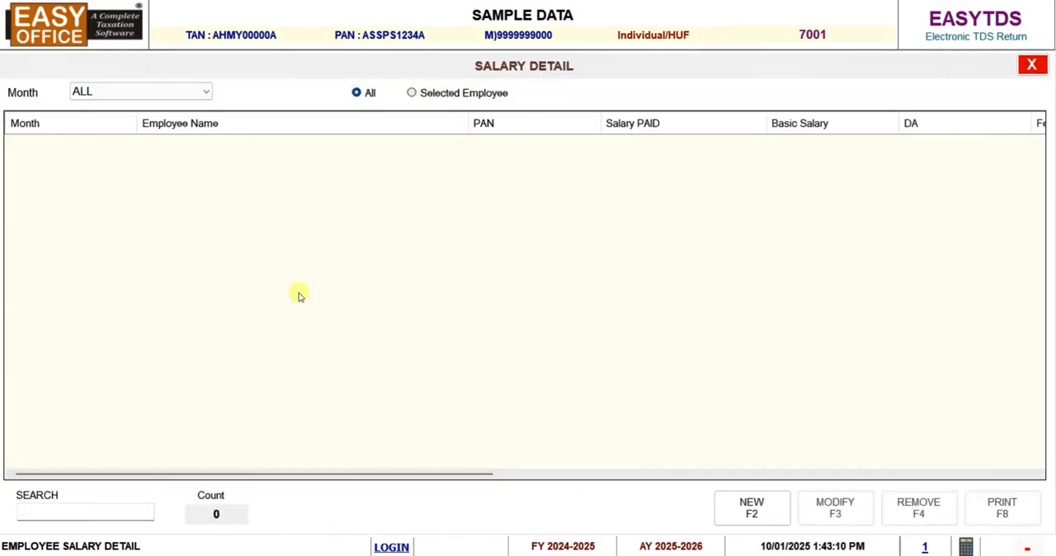
{"action": "left_click", "coordinate": [730, 505]}
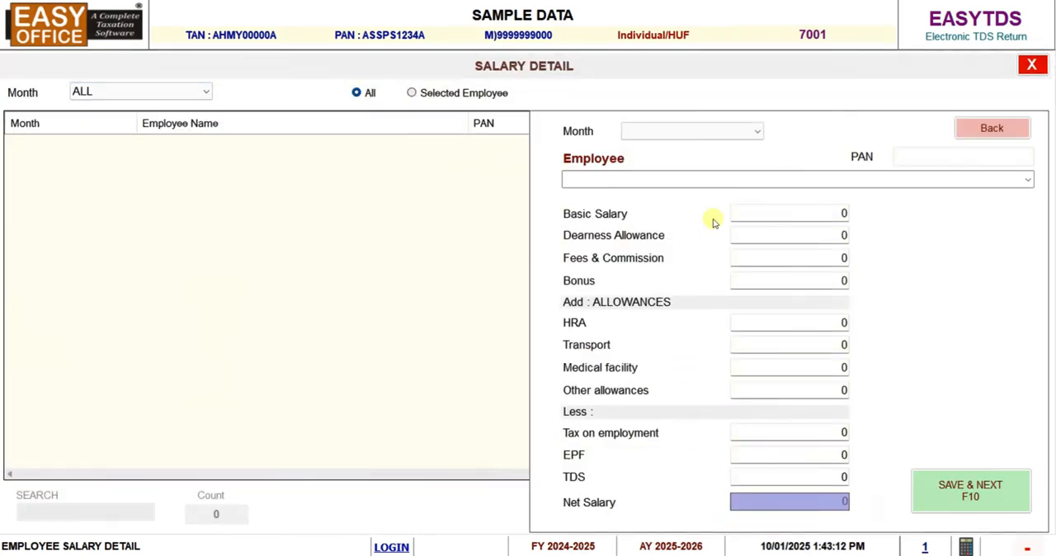
{"action": "left_click", "coordinate": [714, 135]}
{"action": "left_click", "coordinate": [684, 158]}
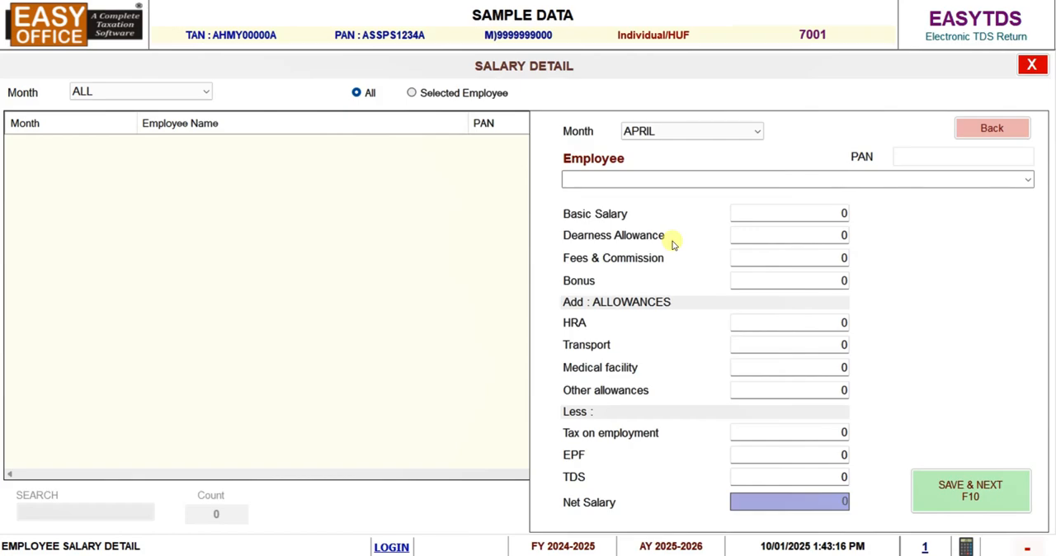
{"action": "key", "text": "Escape"}
{"action": "key", "text": "Escape"}
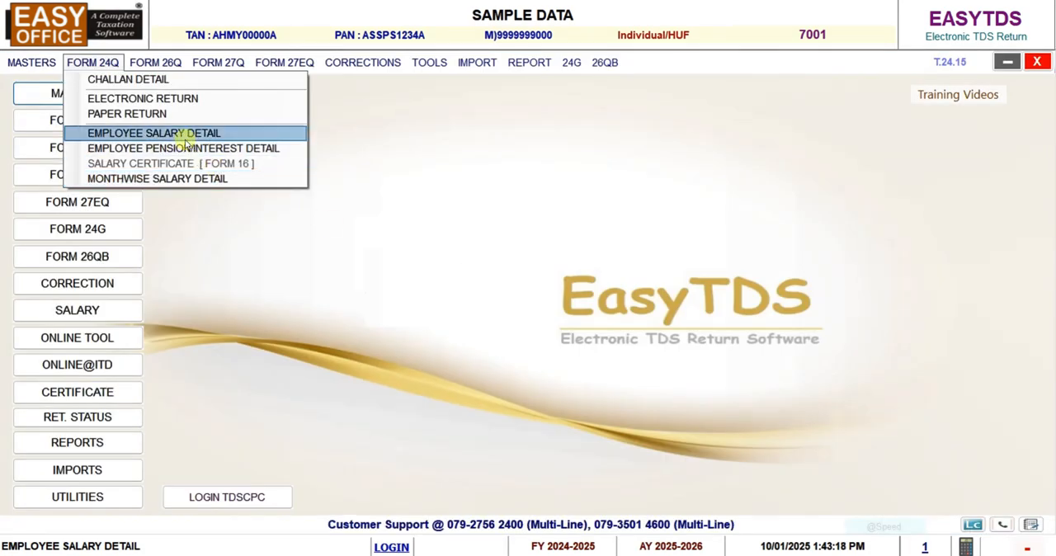
Reopen the first employee's salary detail and check the section 17(1) salary and the previous employer's salary breakdown
{"action": "left_click", "coordinate": [184, 136]}
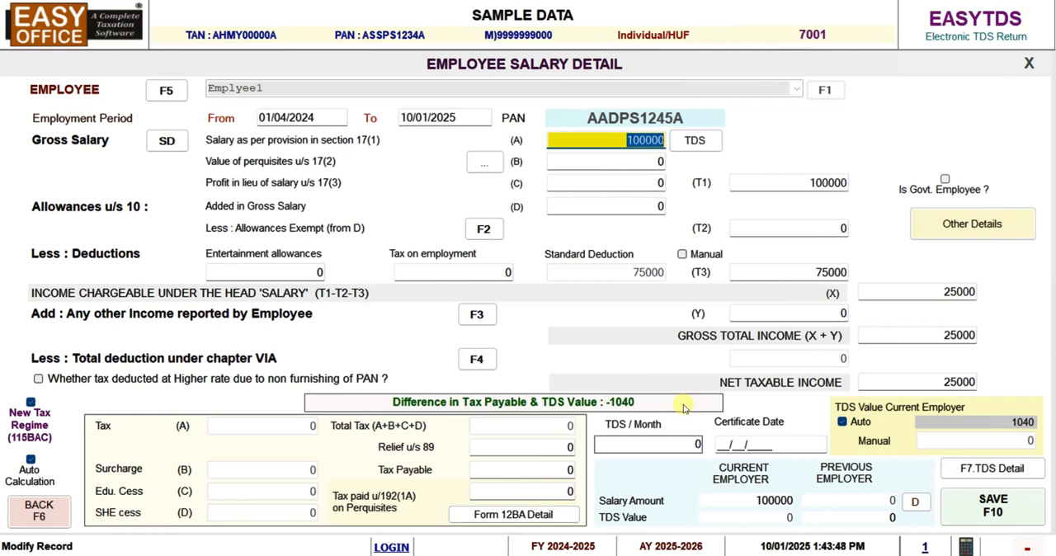
{"action": "left_click_drag", "start_coordinate": [607, 146], "coordinate": [671, 152]}
{"action": "left_click", "coordinate": [907, 505]}
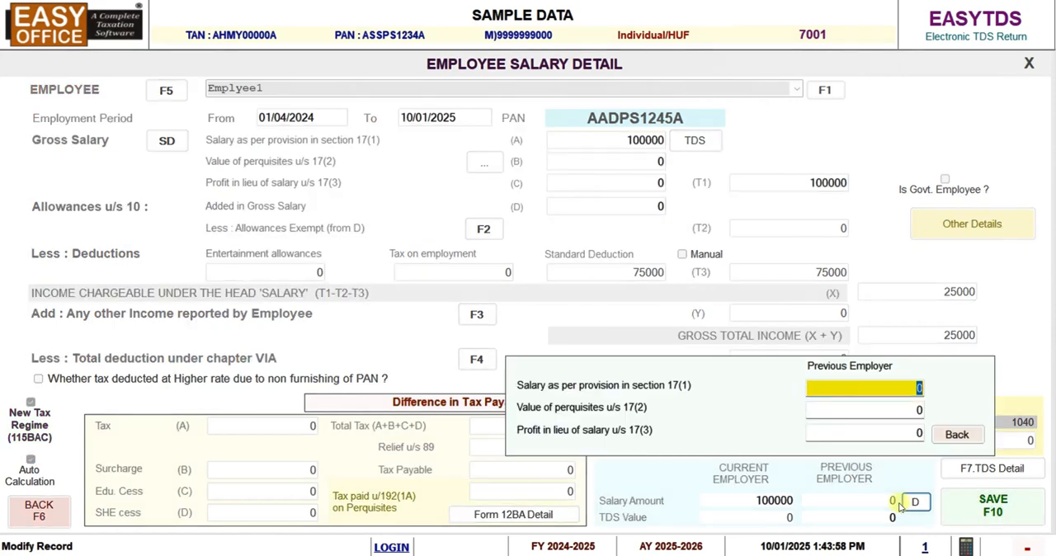
{"action": "left_click", "coordinate": [956, 435]}
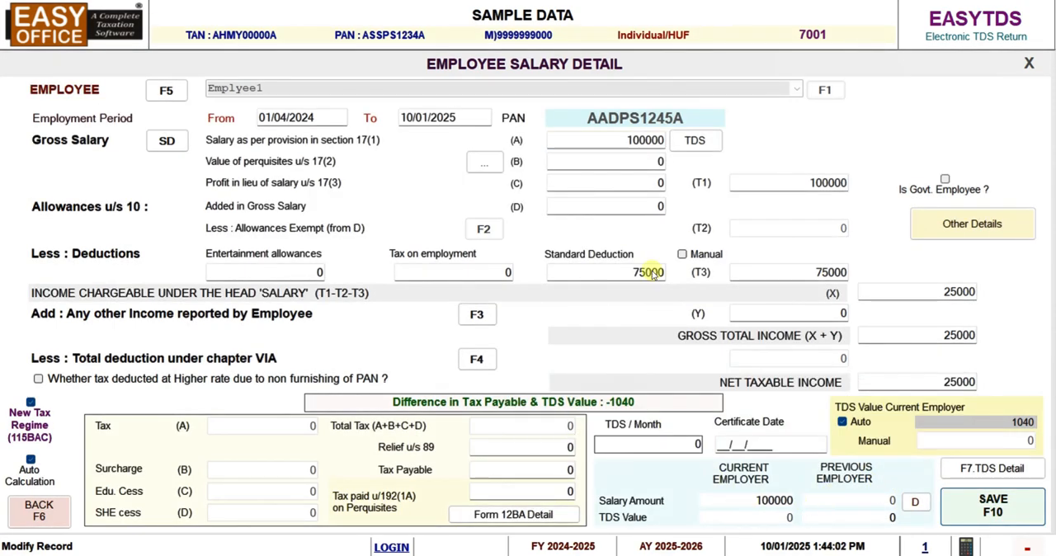
{"action": "left_click", "coordinate": [615, 145]}
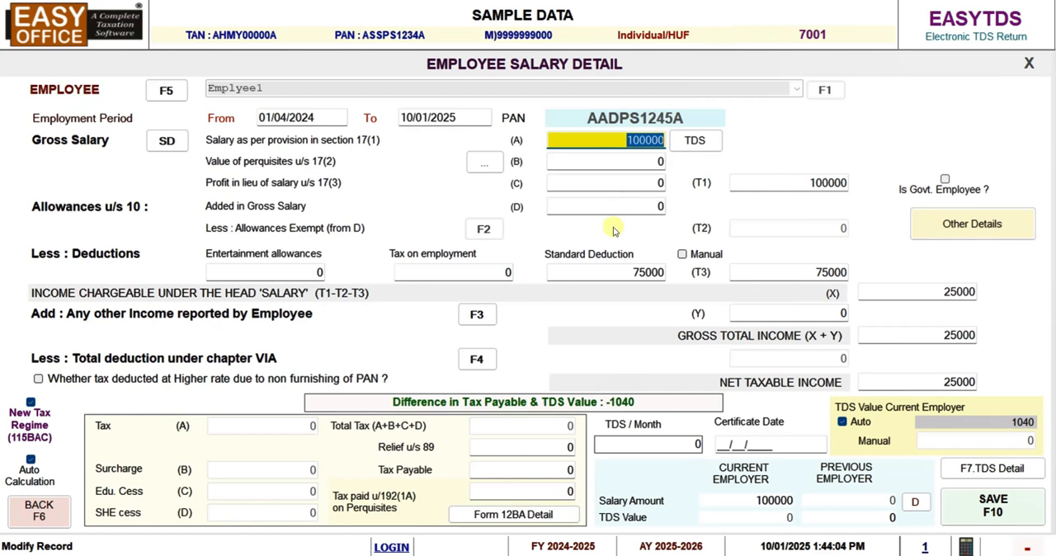
Check the current employer's salary amount and save the first employee's salary detail
{"action": "left_click", "coordinate": [755, 500]}
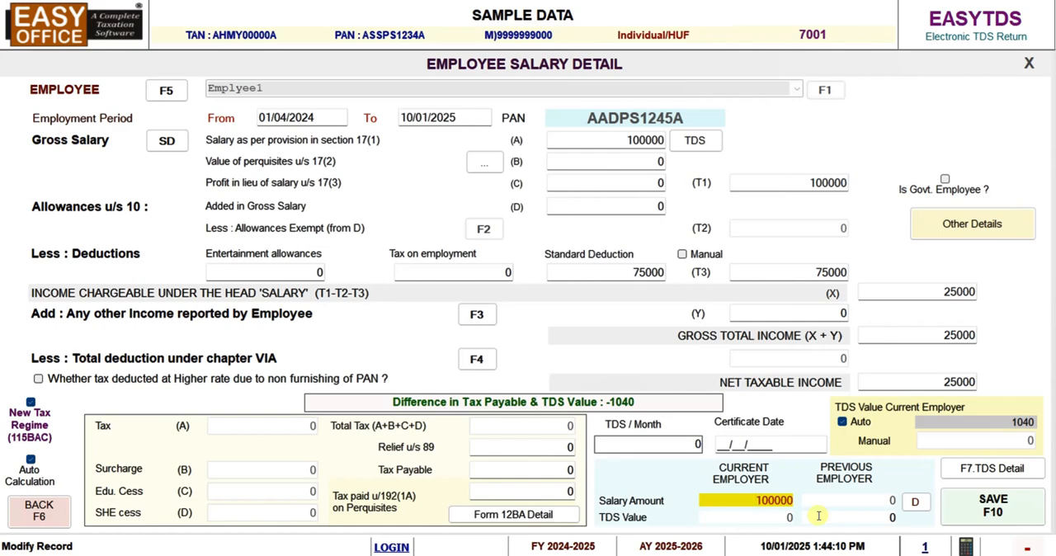
{"action": "left_click", "coordinate": [970, 508]}
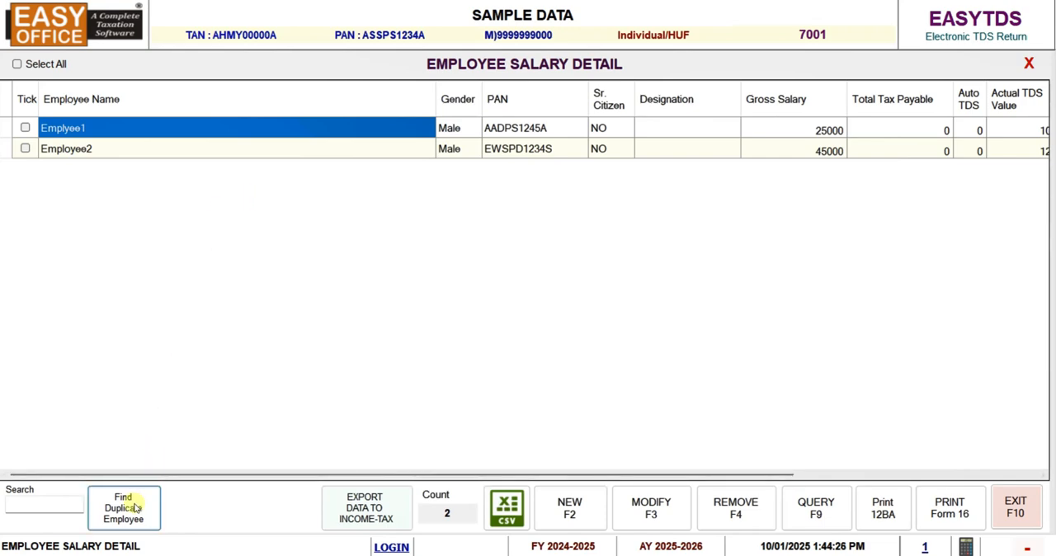
Preview the full Form 16 certificate, Part A and Part B, for the first employee only, and leave the employee salary list
{"action": "left_click", "coordinate": [26, 128]}
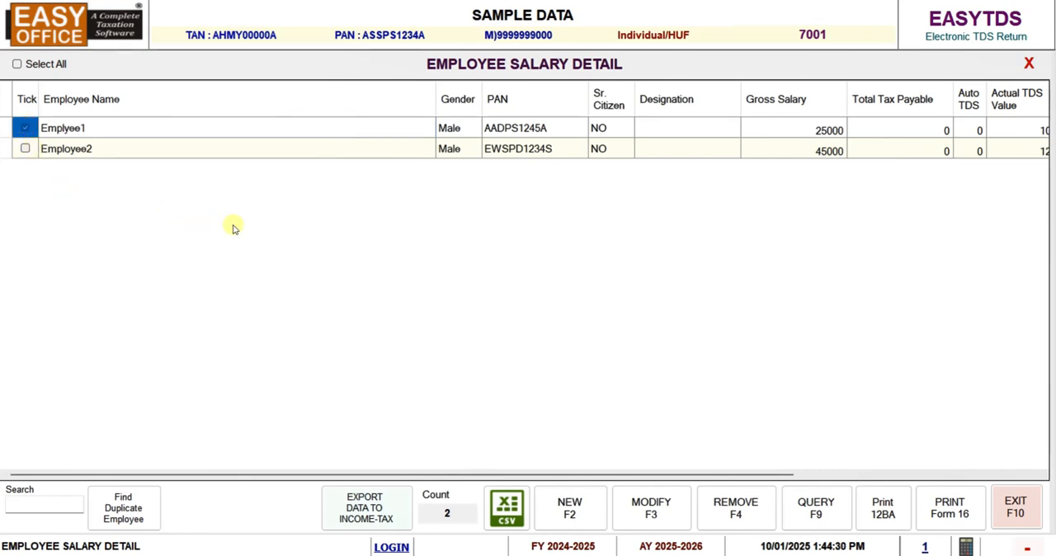
{"action": "left_click", "coordinate": [946, 510]}
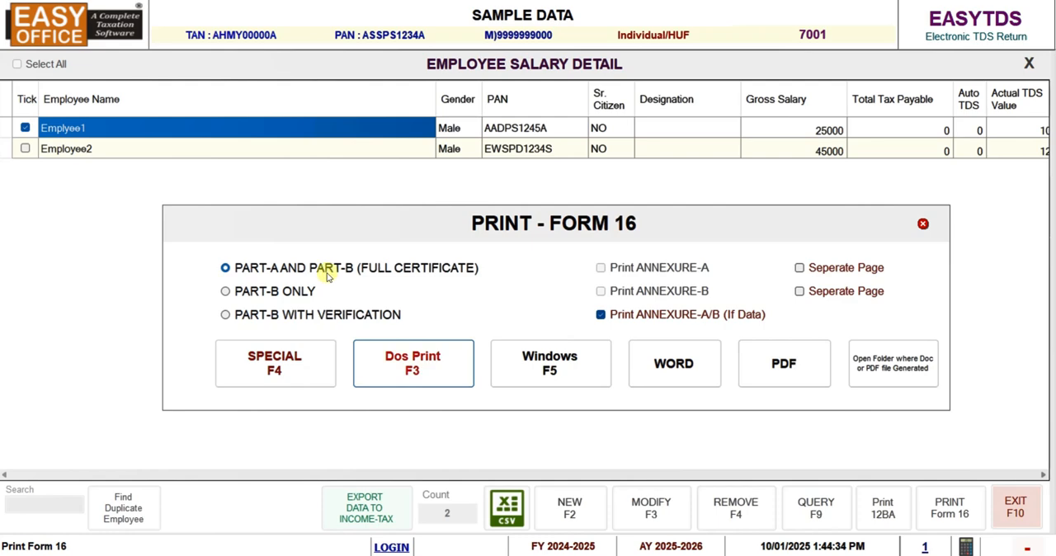
{"action": "left_click", "coordinate": [275, 372]}
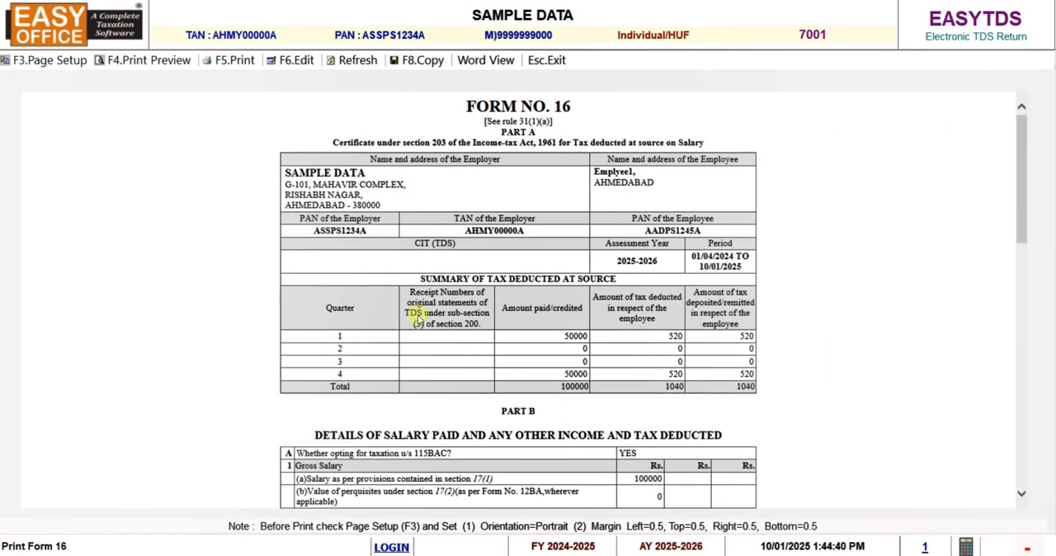
{"action": "scroll", "coordinate": [418, 318], "scroll_direction": "down", "scroll_amount": 10}
{"action": "scroll", "coordinate": [452, 309], "scroll_direction": "up", "scroll_amount": 10}
{"action": "left_click", "coordinate": [548, 60]}
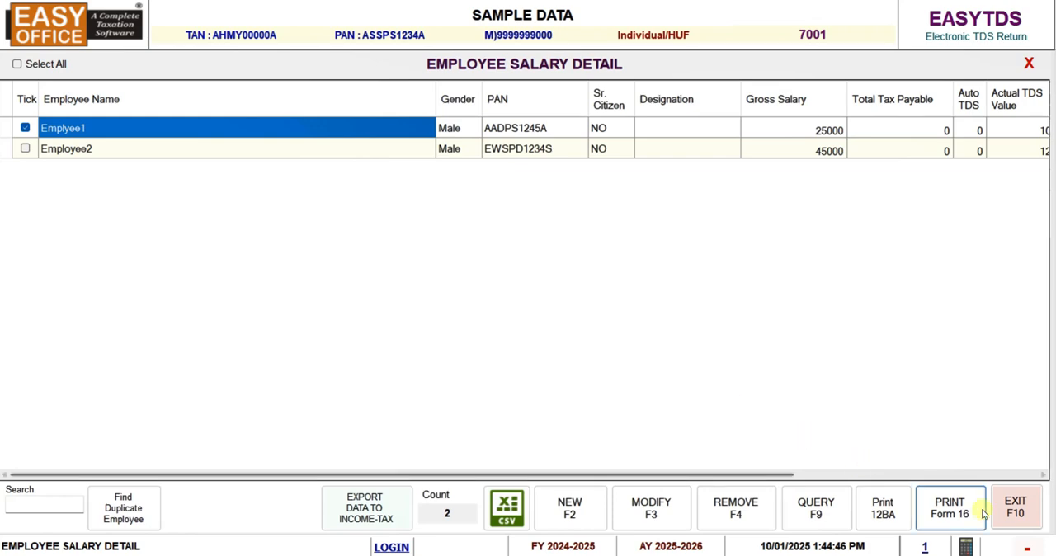
{"action": "left_click", "coordinate": [1015, 508]}
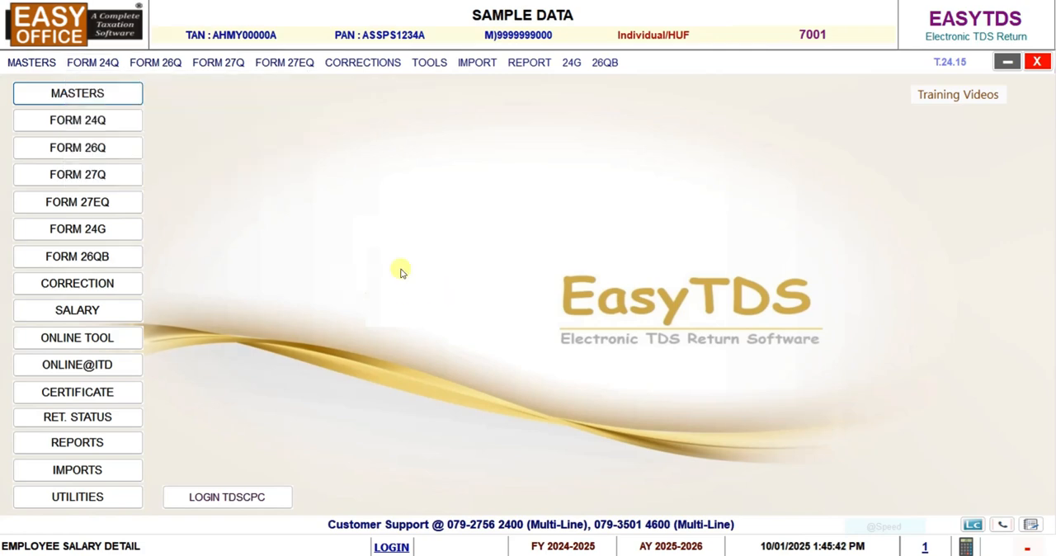
Issue a blank common Excel sheet, copying it to C:\EASYOFFICE\DATA\2024\1
{"action": "left_click", "coordinate": [477, 62]}
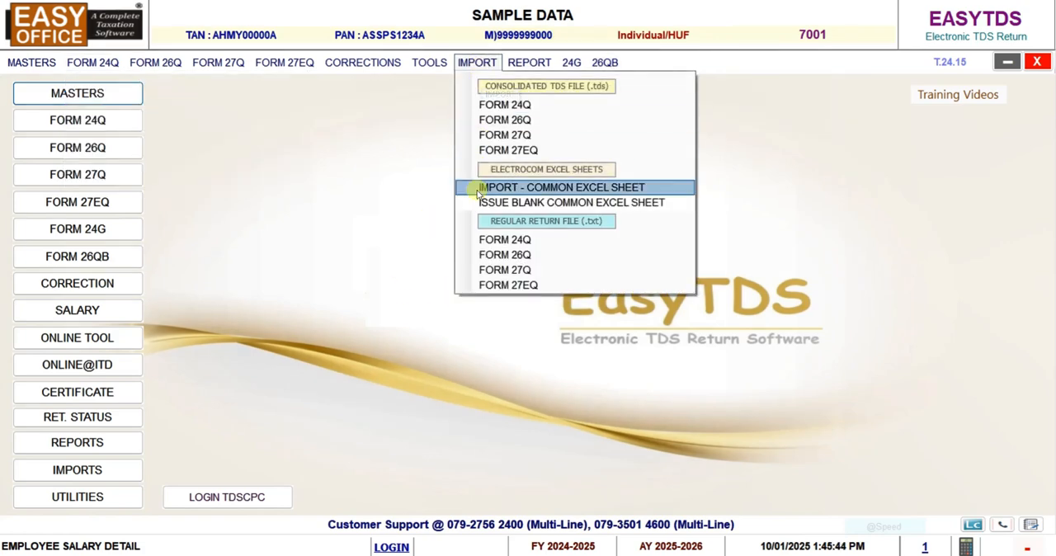
{"action": "left_click", "coordinate": [505, 207]}
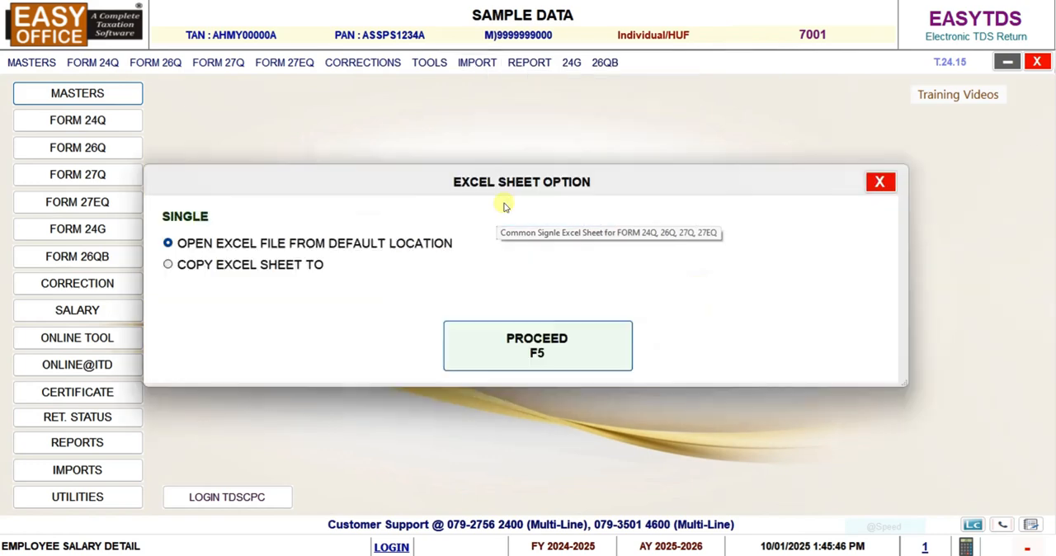
{"action": "left_click", "coordinate": [211, 265]}
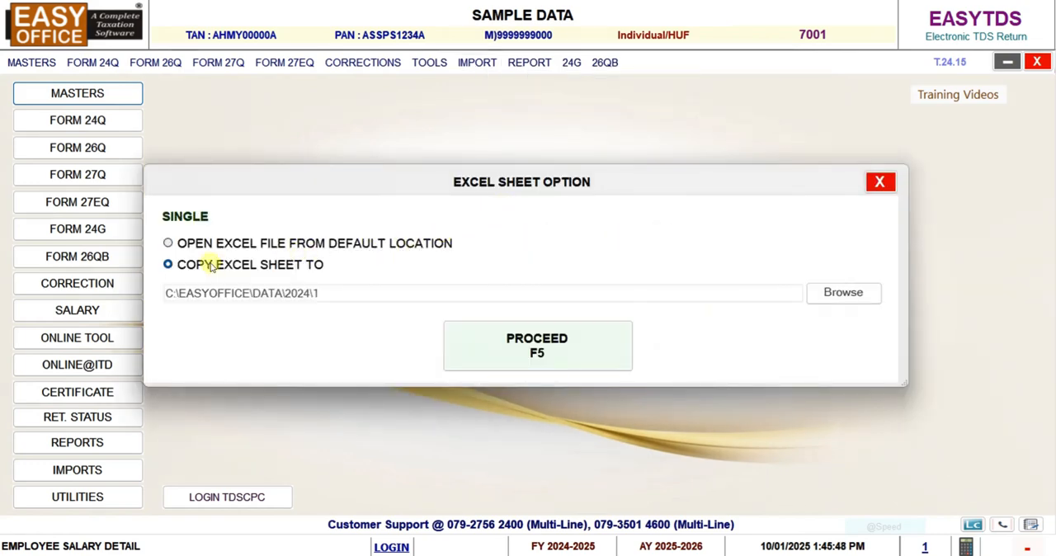
{"action": "left_click", "coordinate": [488, 353]}
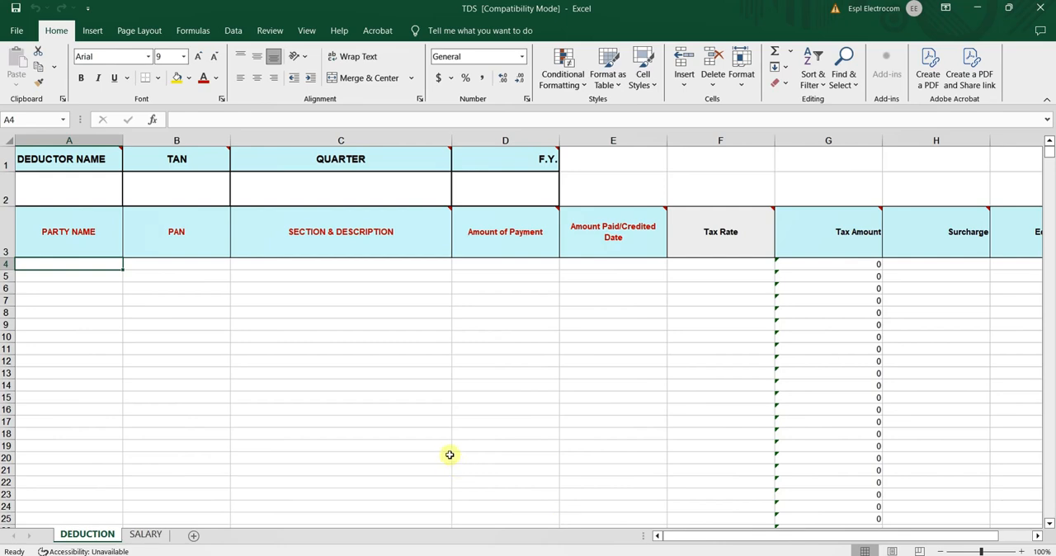
View the quarter and financial year choices in the header of the DEDUCTION sheet without picking any
{"action": "left_click", "coordinate": [373, 192]}
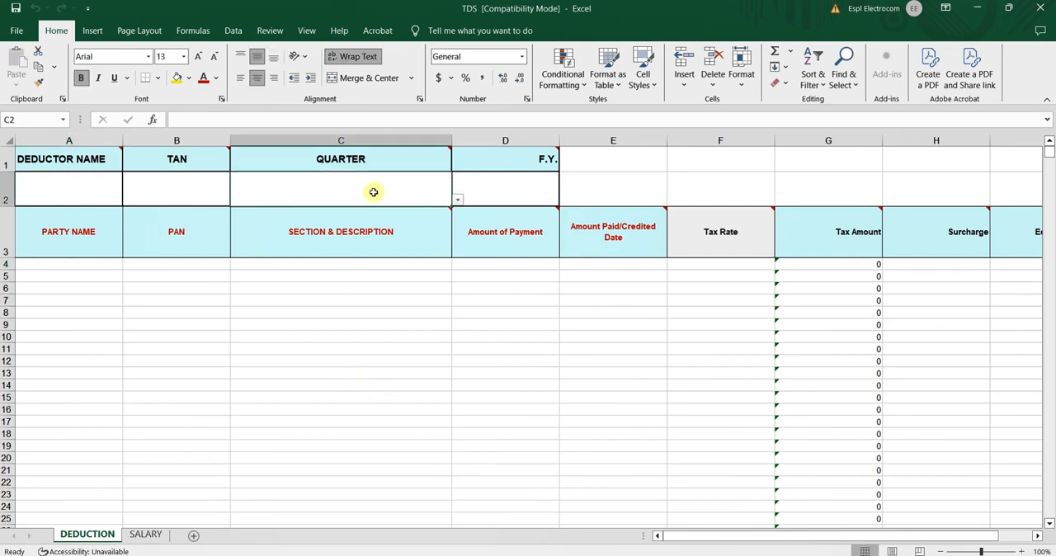
{"action": "left_click", "coordinate": [454, 203]}
{"action": "left_click", "coordinate": [456, 200]}
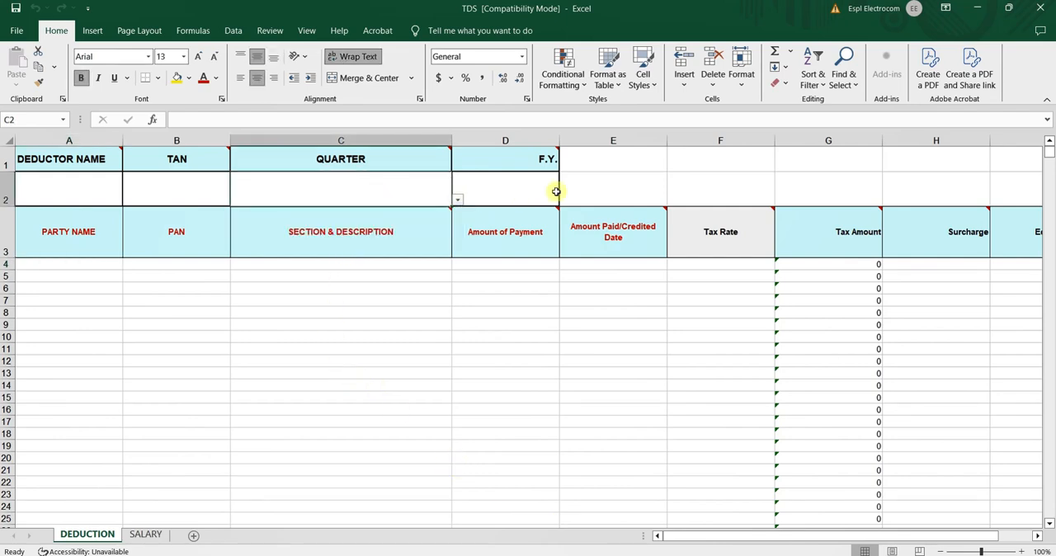
{"action": "left_click", "coordinate": [519, 187]}
{"action": "left_click", "coordinate": [565, 200]}
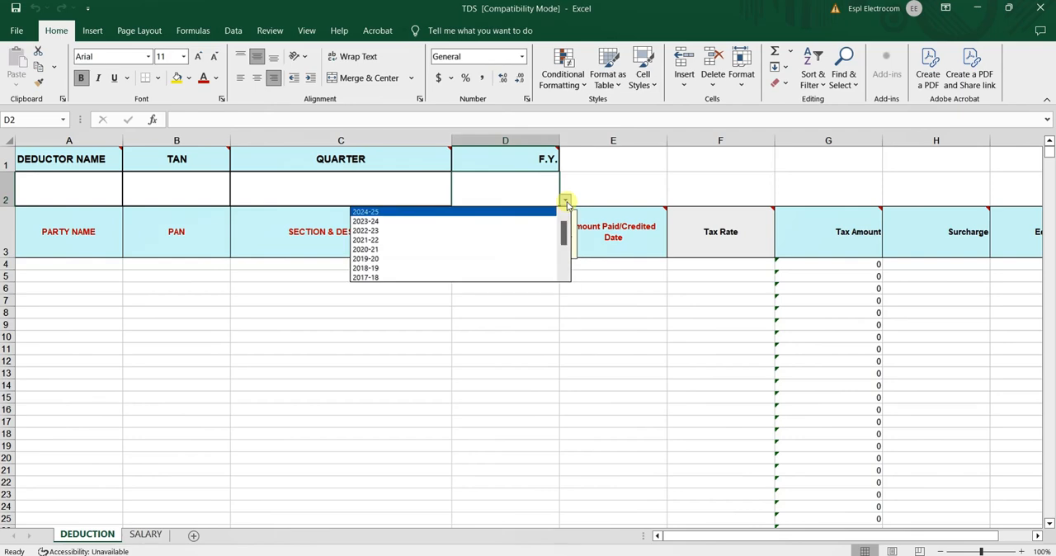
{"action": "left_click", "coordinate": [566, 203]}
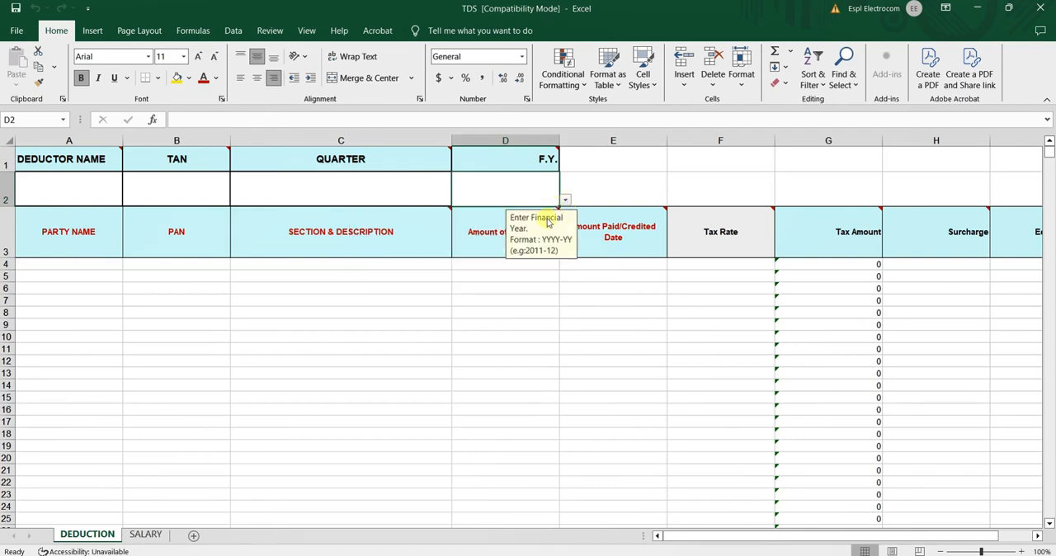
Look over the party rows and the available section and description choices in the DEDUCTION sheet
{"action": "left_click", "coordinate": [56, 285]}
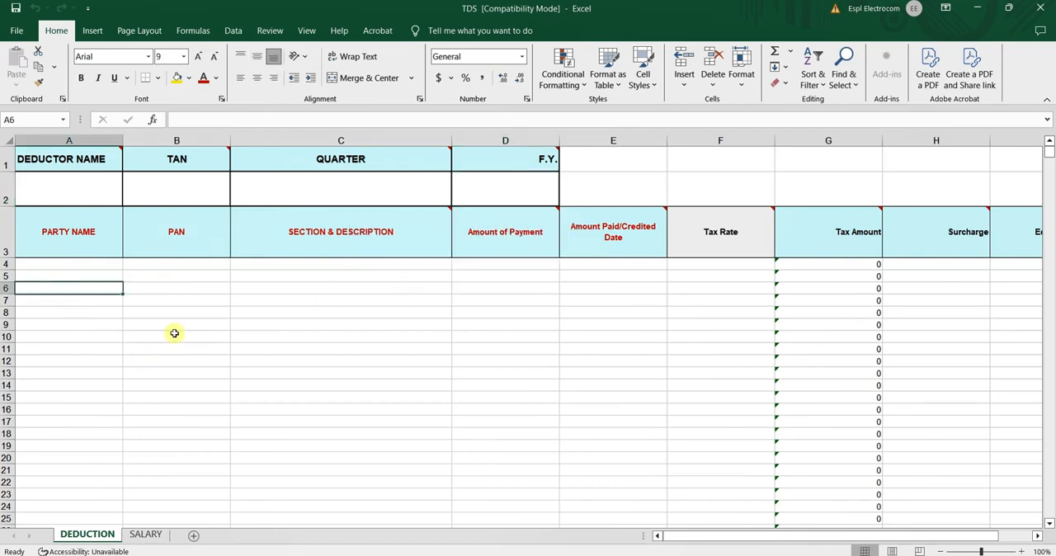
{"action": "scroll", "coordinate": [271, 334], "scroll_direction": "down", "scroll_amount": 3}
{"action": "scroll", "coordinate": [271, 333], "scroll_direction": "up", "scroll_amount": 3}
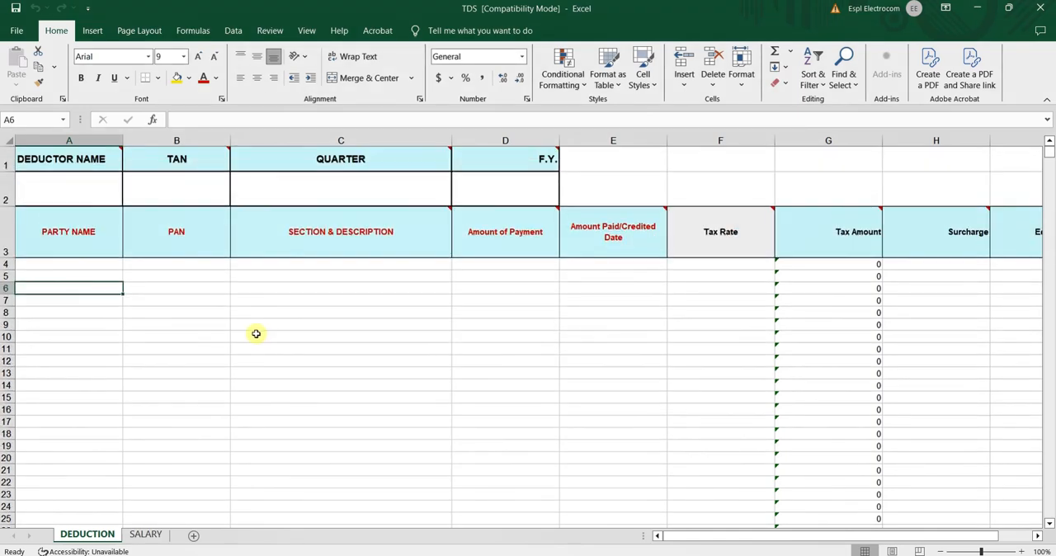
{"action": "left_click", "coordinate": [343, 274]}
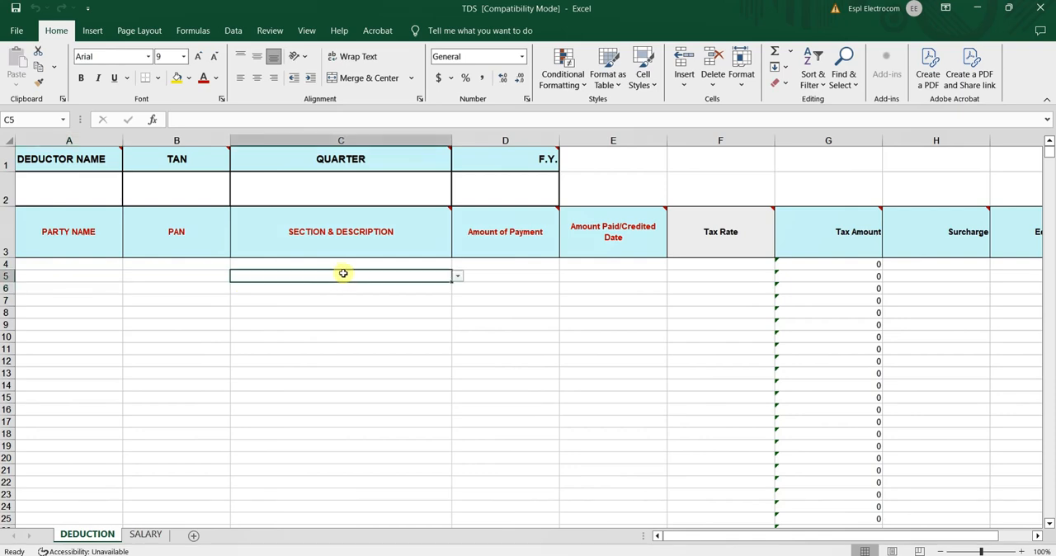
{"action": "left_click", "coordinate": [457, 278]}
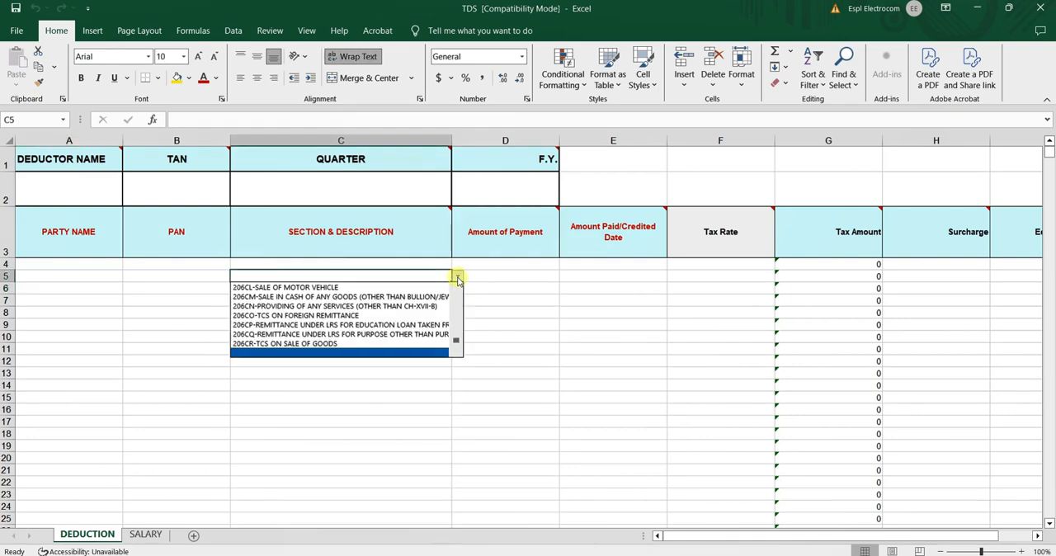
{"action": "left_click", "coordinate": [457, 278]}
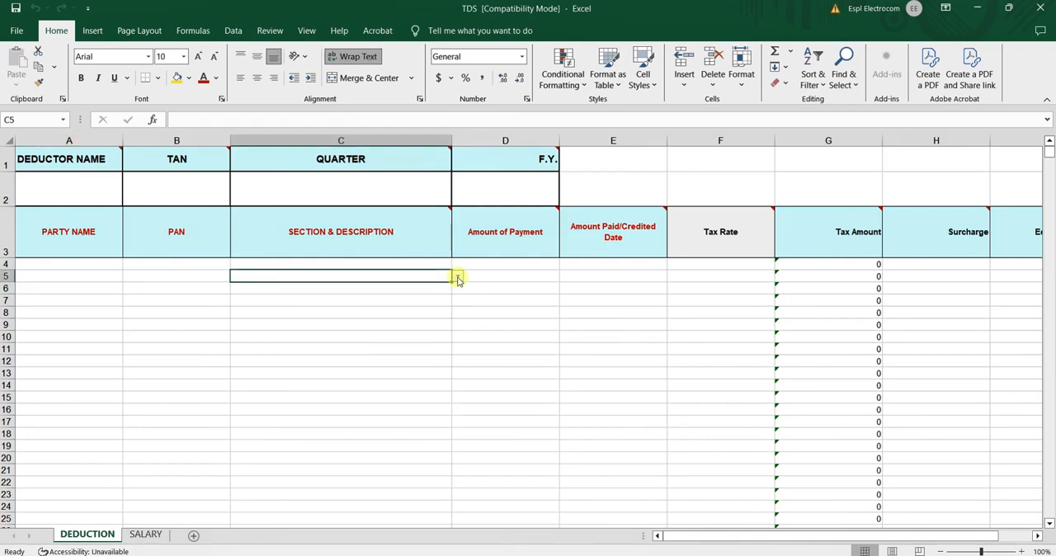
Examine the DEDUCTION columns from party name through tax, challan and cheque details, and switch to the SALARY sheet
{"action": "left_click", "coordinate": [81, 298]}
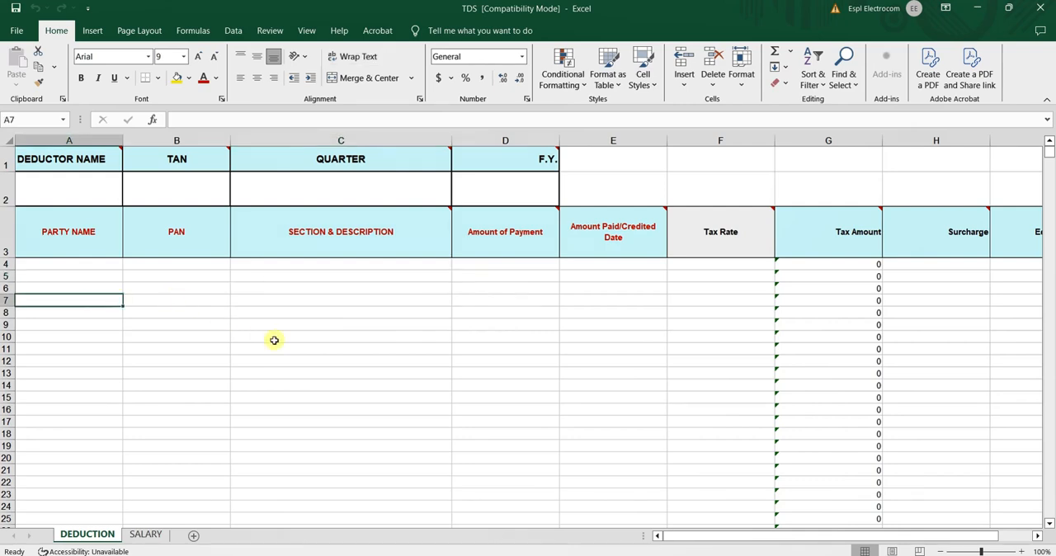
{"action": "key", "text": "Right"}
{"action": "key", "text": "Right"}
{"action": "key", "text": "Right"}
{"action": "key", "text": "Right"}
{"action": "key", "text": "Right"}
{"action": "key", "text": "Right"}
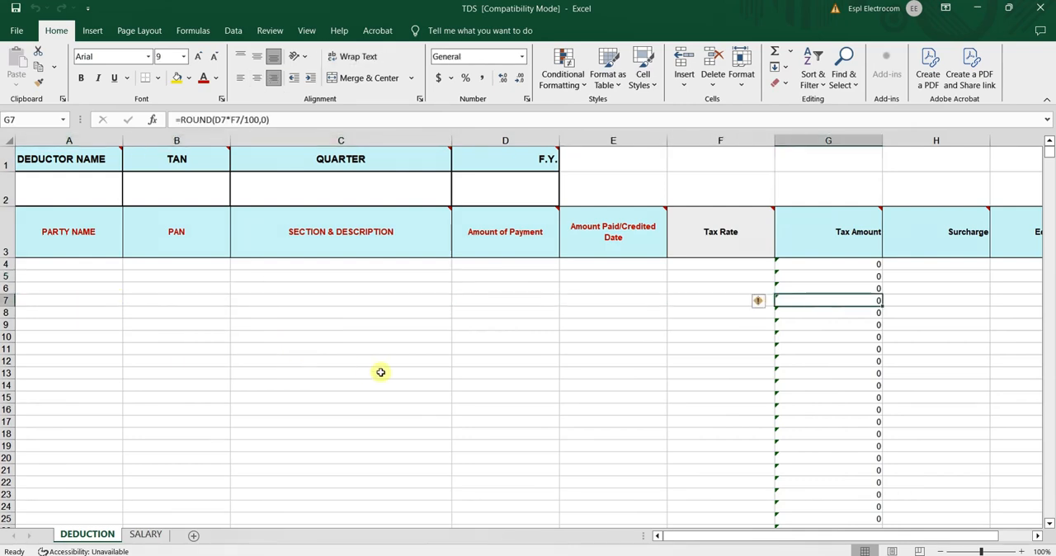
{"action": "key", "text": "Right"}
{"action": "key", "text": "Right"}
{"action": "key", "text": "Right"}
{"action": "key", "text": "Right"}
{"action": "key", "text": "Right"}
{"action": "key", "text": "Right"}
{"action": "key", "text": "Right"}
{"action": "key", "text": "Right"}
{"action": "key", "text": "Right"}
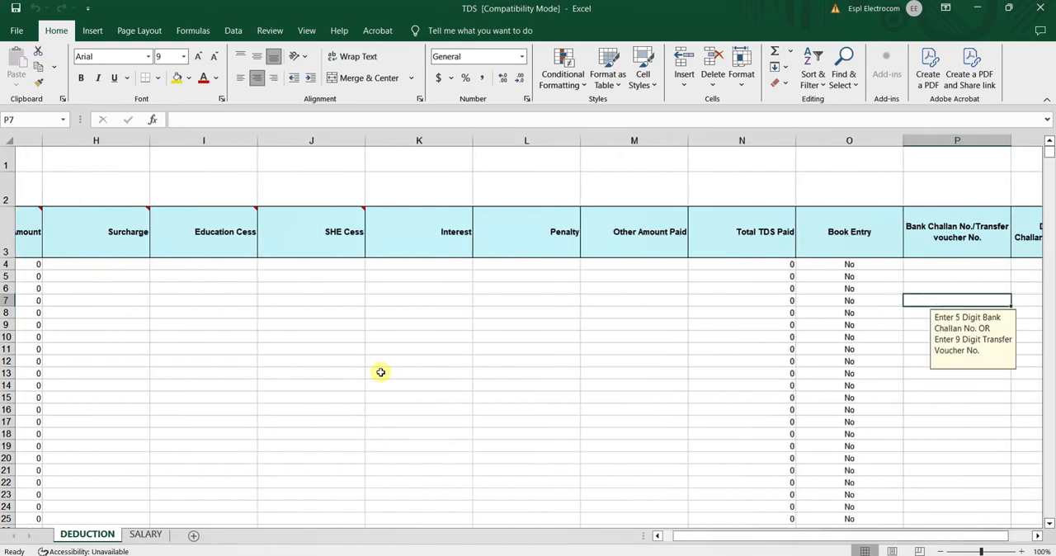
{"action": "key", "text": "Right"}
{"action": "key", "text": "Right"}
{"action": "key", "text": "Right"}
{"action": "key", "text": "Right"}
{"action": "key", "text": "Right"}
{"action": "key", "text": "Right"}
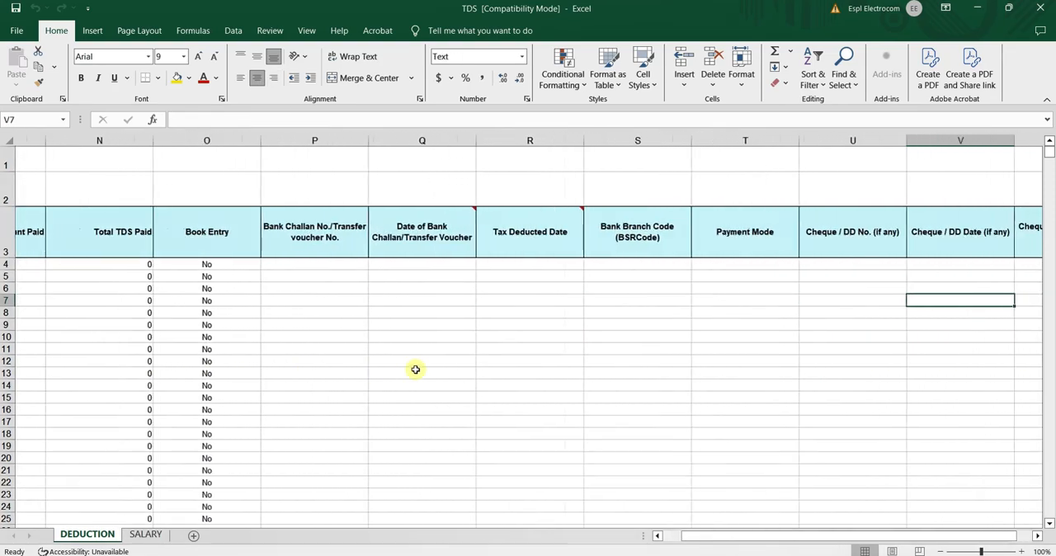
{"action": "key", "text": "Right"}
{"action": "key", "text": "Right"}
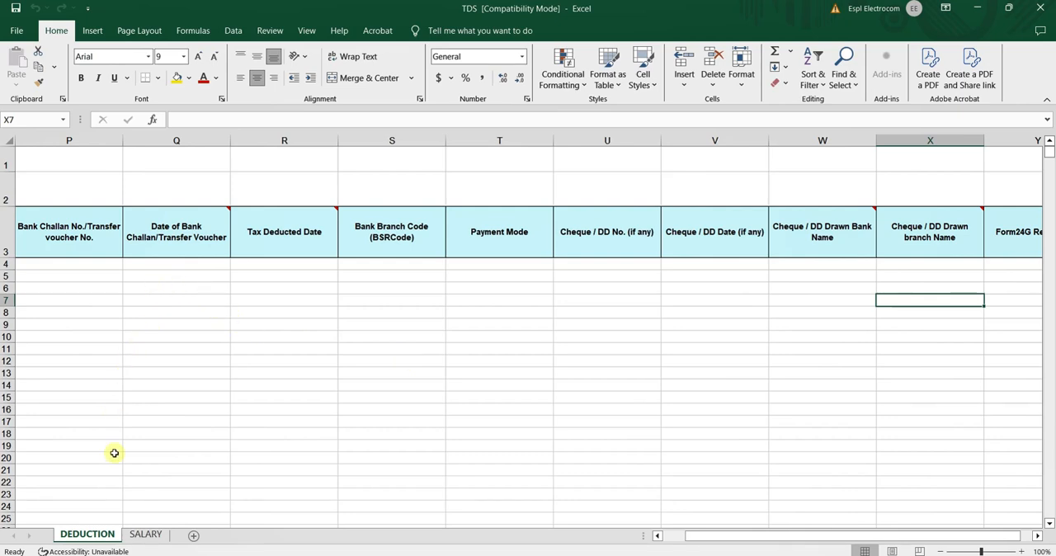
{"action": "left_click", "coordinate": [142, 535]}
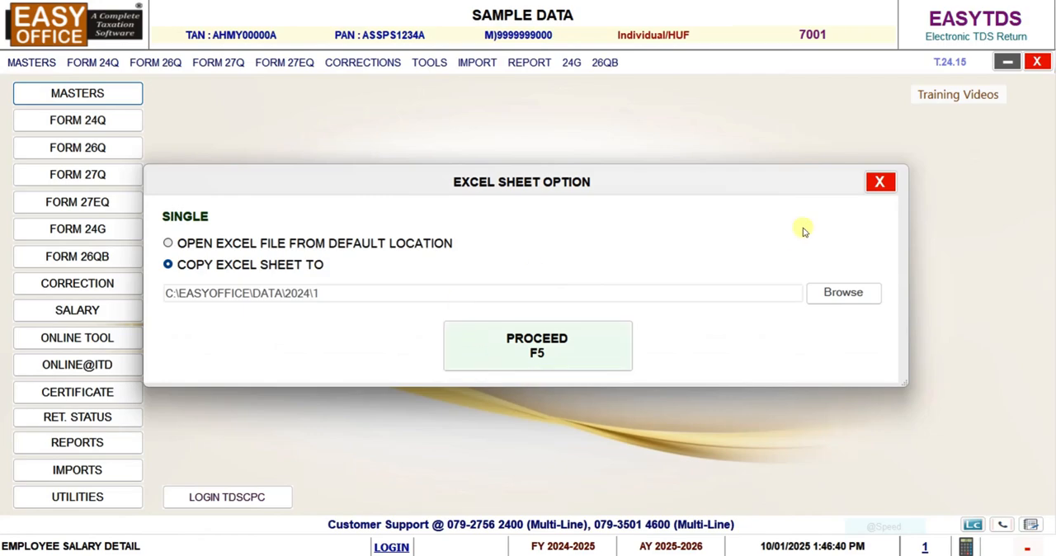
Return to EasyTDS, close the Excel sheet options, and view the common Excel sheet import form without importing
{"action": "left_click", "coordinate": [877, 179]}
{"action": "left_click", "coordinate": [467, 70]}
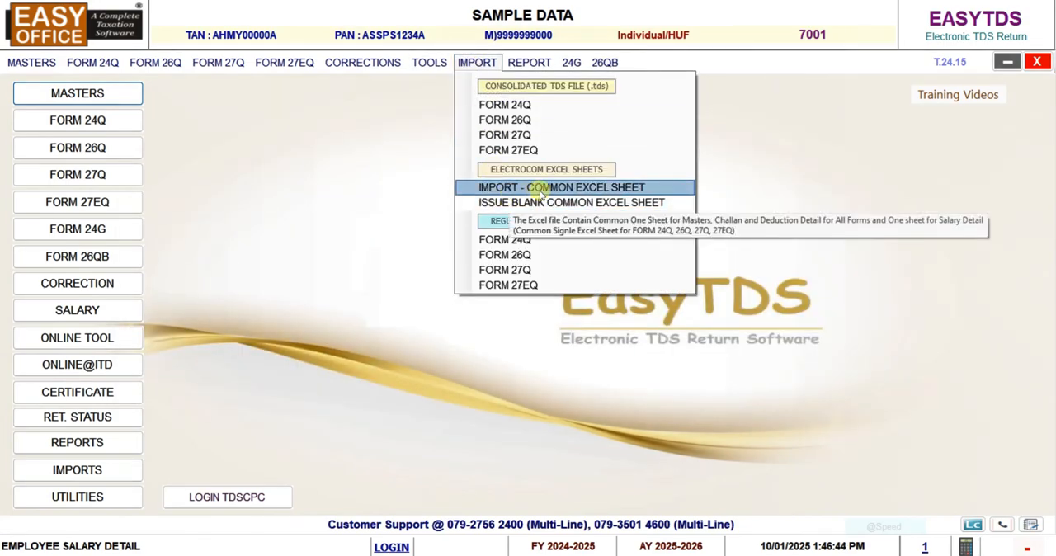
{"action": "left_click", "coordinate": [513, 189]}
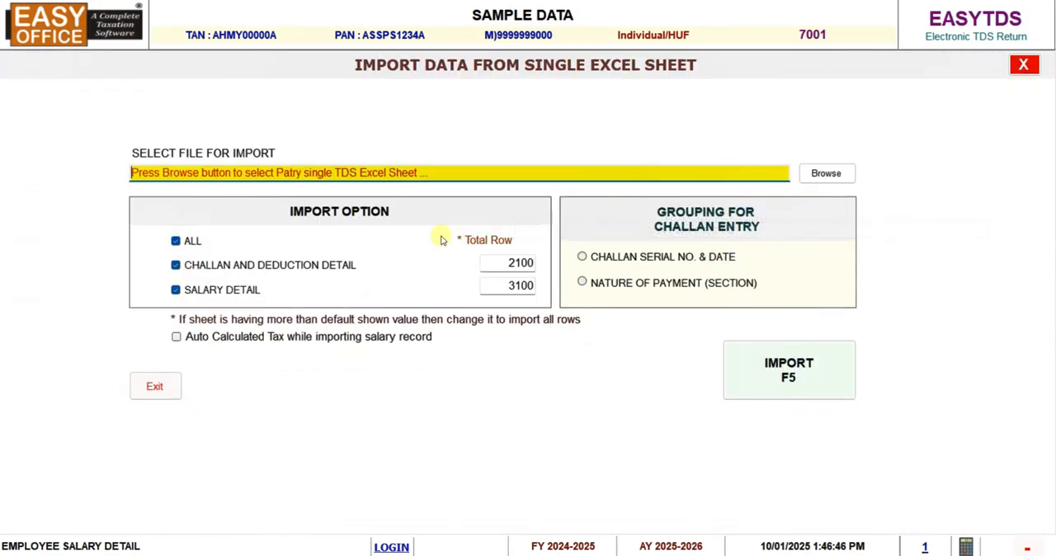
{"action": "left_click", "coordinate": [156, 387]}
View the Form 24Q challan list for quarter 4 (fourth) and go back to the main screen
{"action": "left_click", "coordinate": [95, 63]}
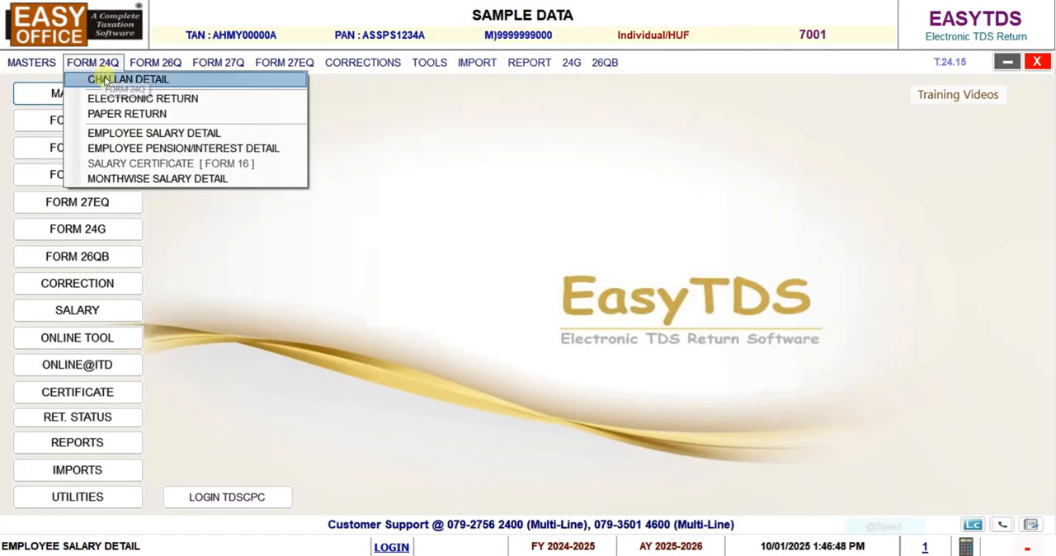
{"action": "left_click", "coordinate": [101, 79]}
{"action": "left_click", "coordinate": [73, 101]}
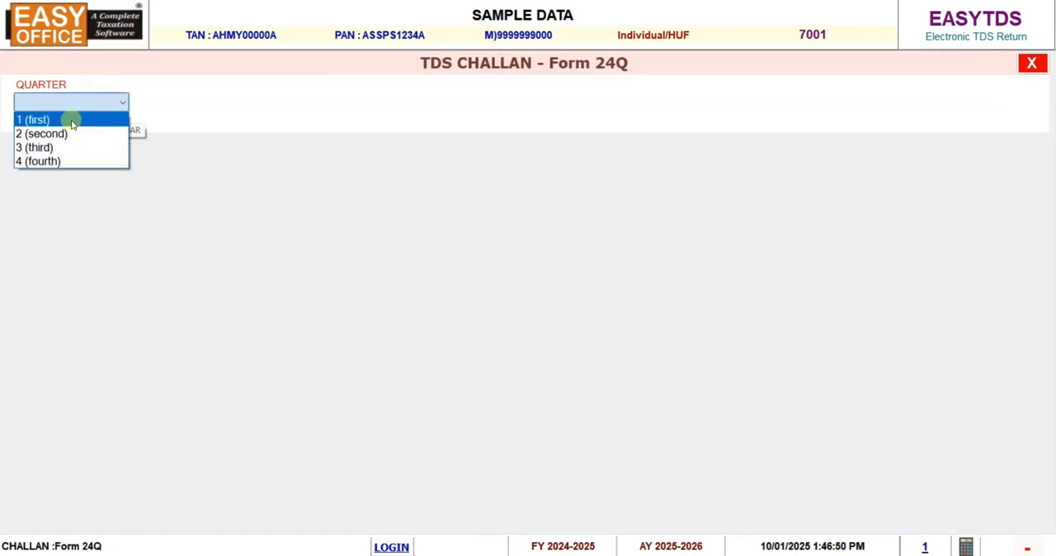
{"action": "left_click", "coordinate": [47, 160]}
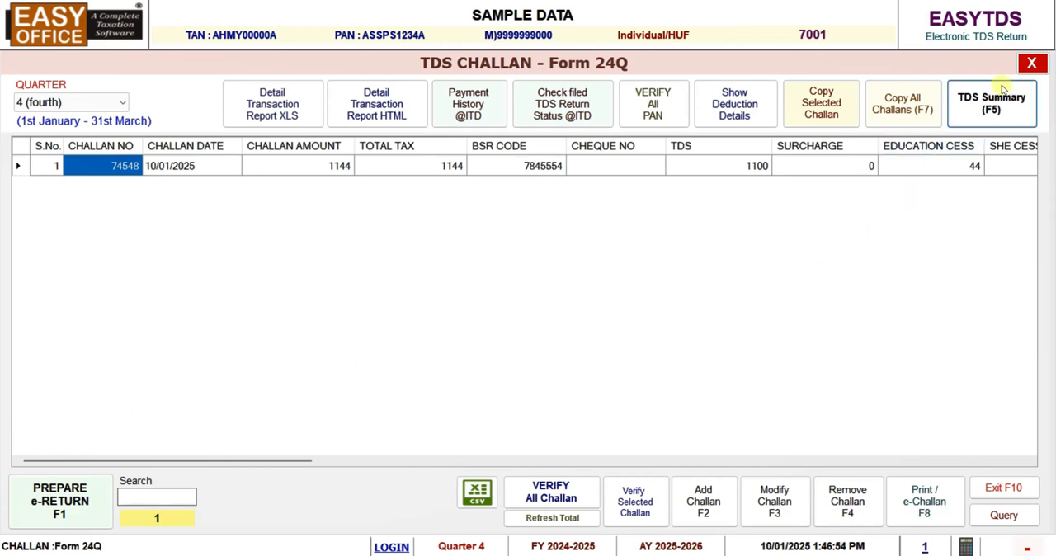
{"action": "left_click", "coordinate": [1032, 63]}
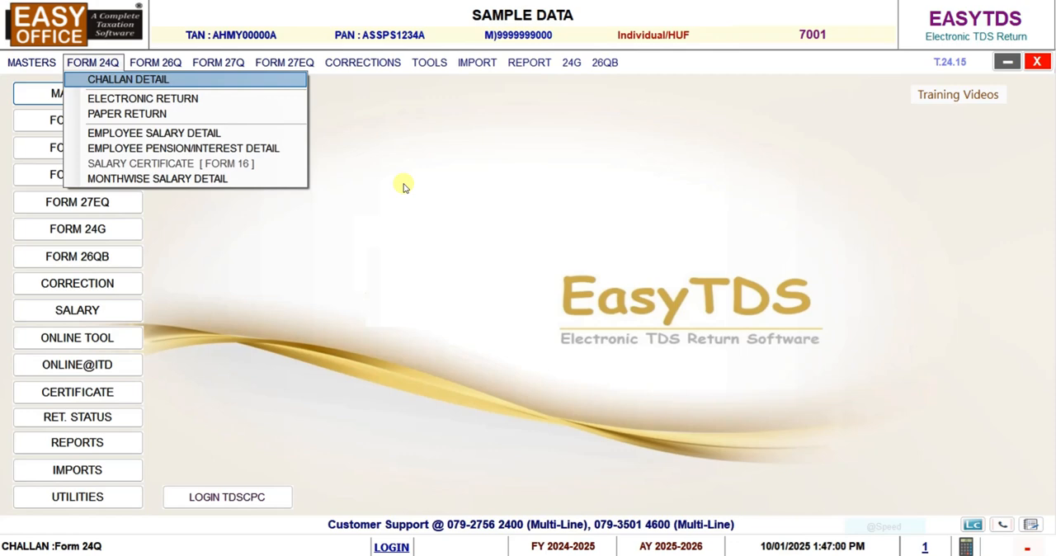
{"action": "left_click", "coordinate": [359, 160]}
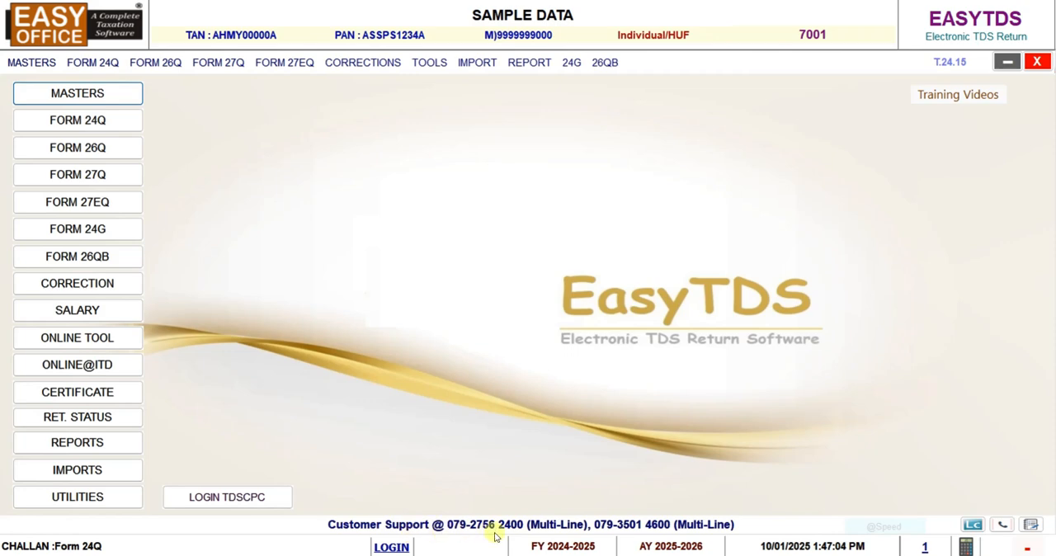